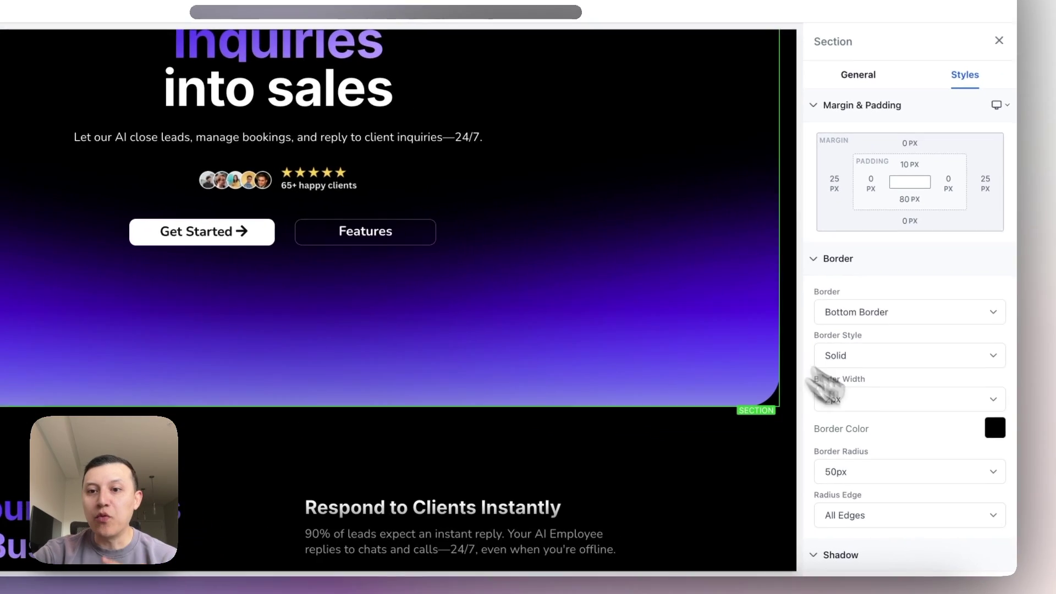
- Review the hero section's border and visibility styles and its general background settings, including the background image
scroll(968, 418, down, 5)
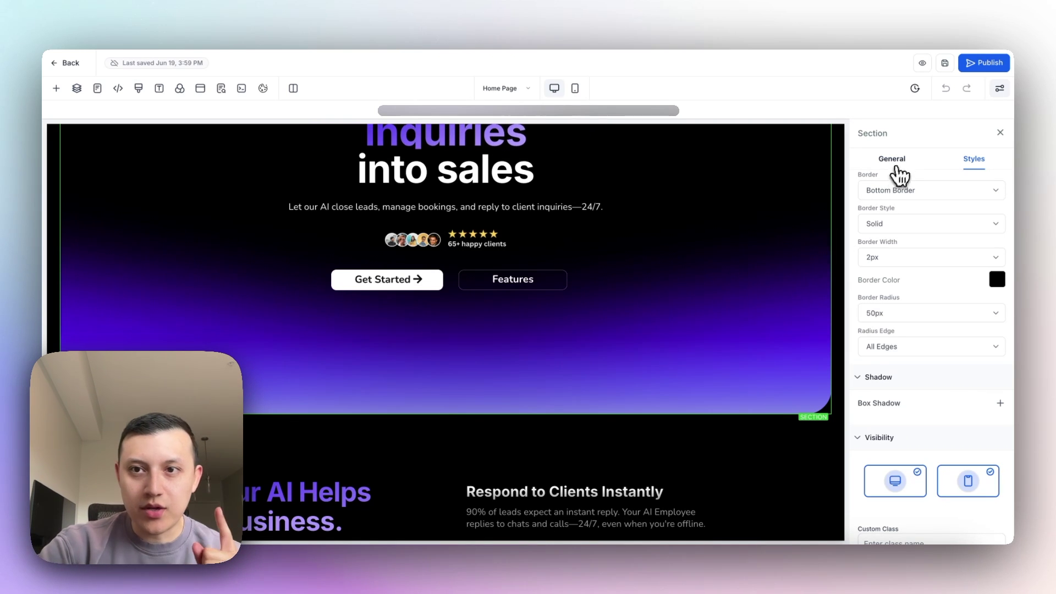
click(892, 161)
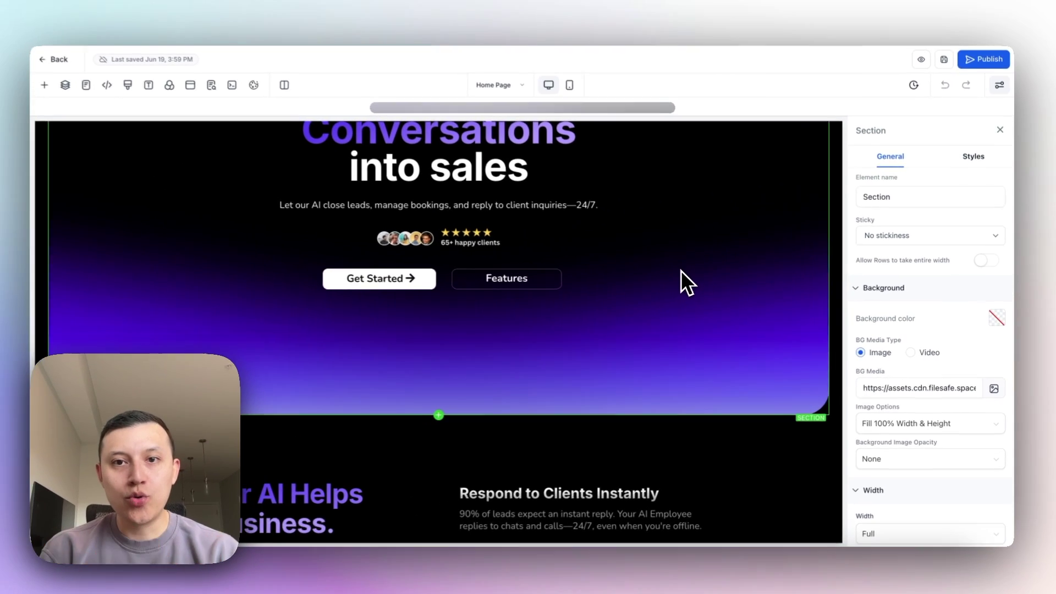
scroll(688, 284, up, 5)
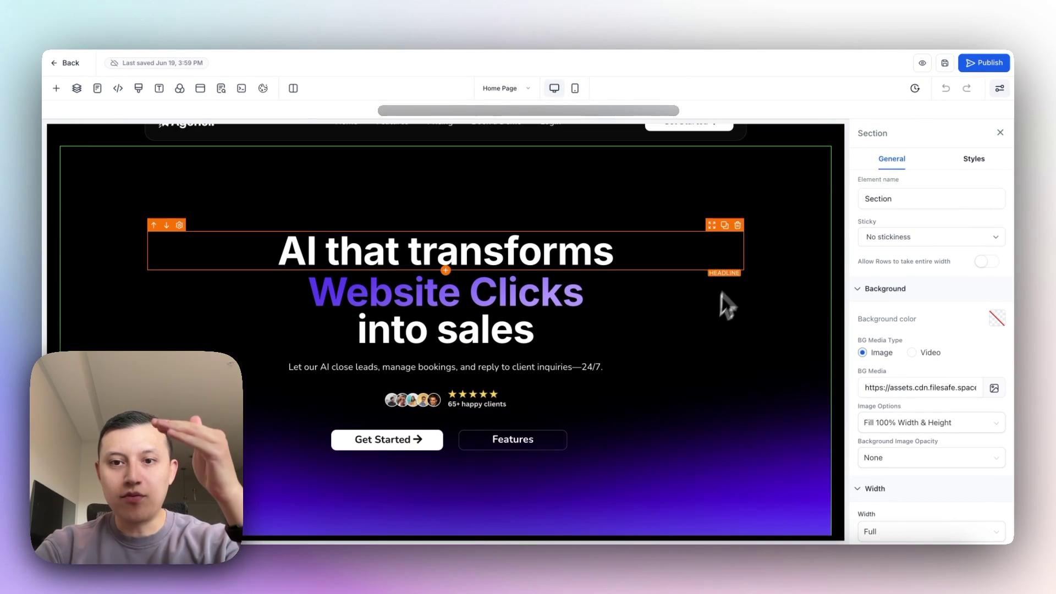
scroll(731, 308, down, 3)
scroll(759, 286, down, 5)
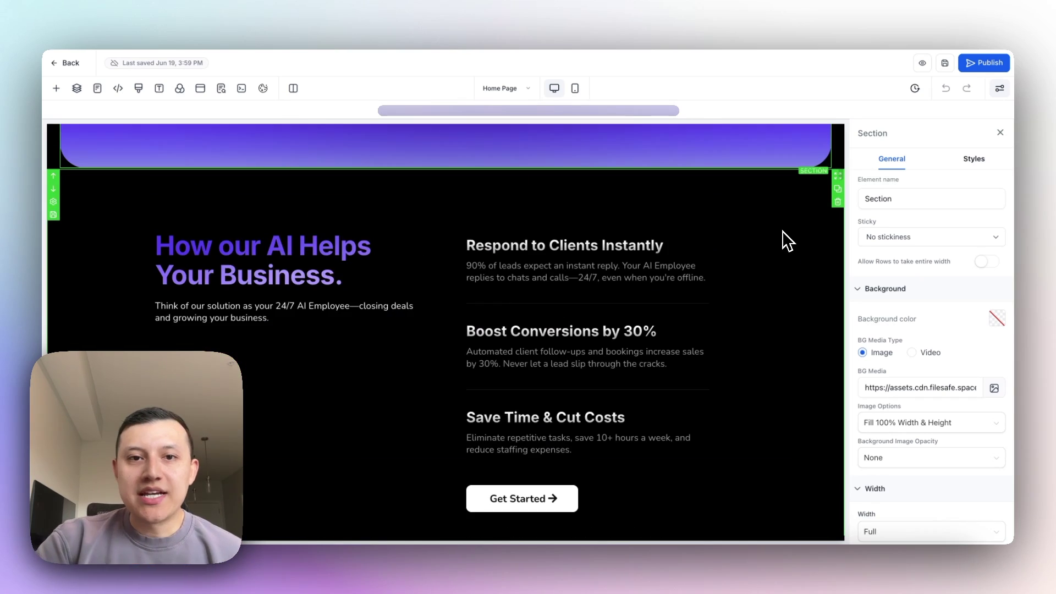
- Inspect the settings of the "How our AI Helps Your Business" section and of the divider above "Boost Conversions by 30%"
click(784, 233)
scroll(787, 234, down, 2)
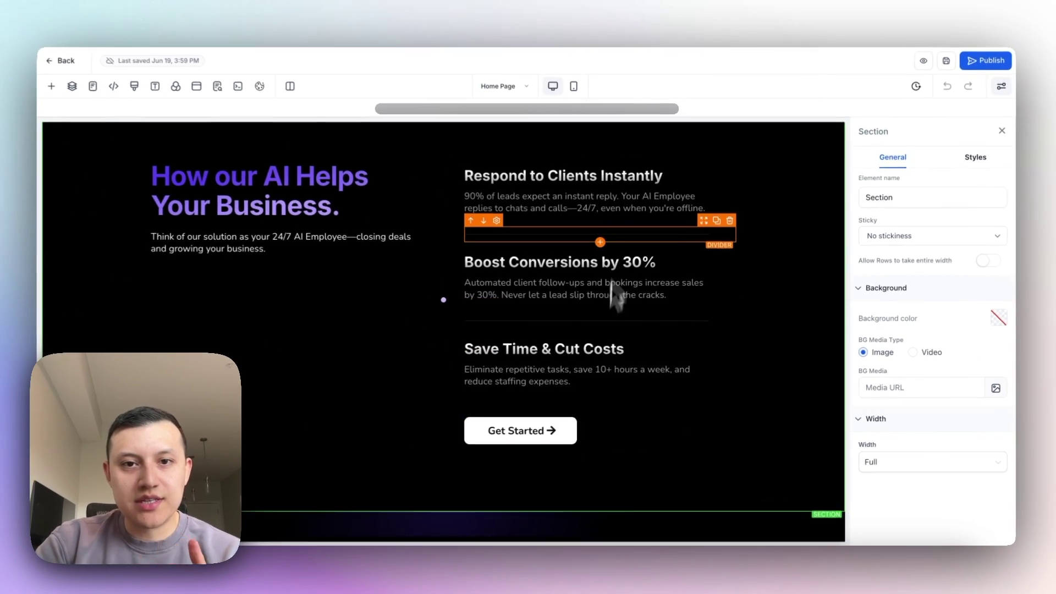
scroll(549, 190, up, 1)
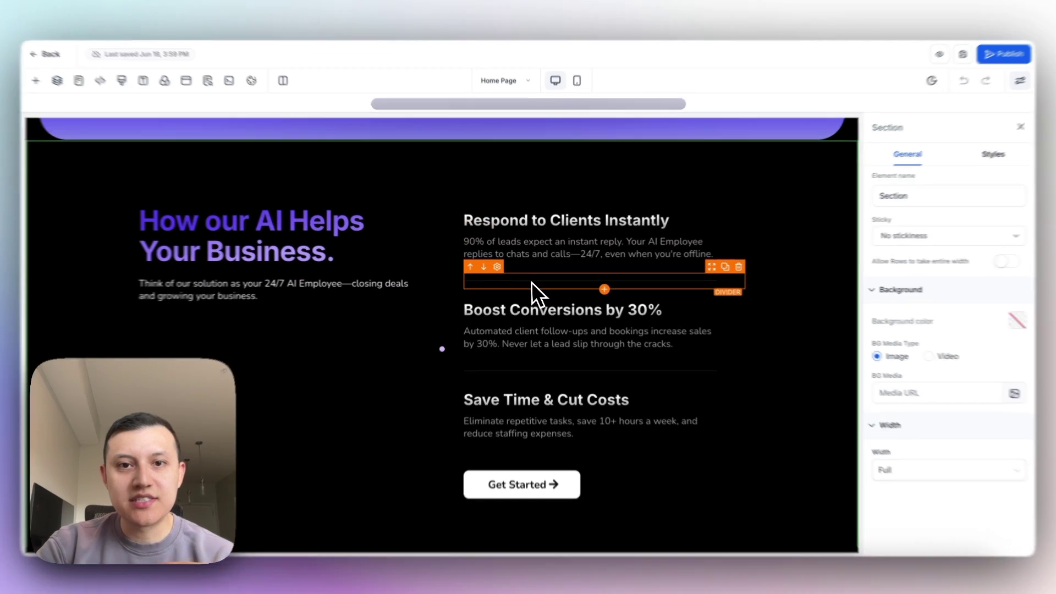
click(527, 281)
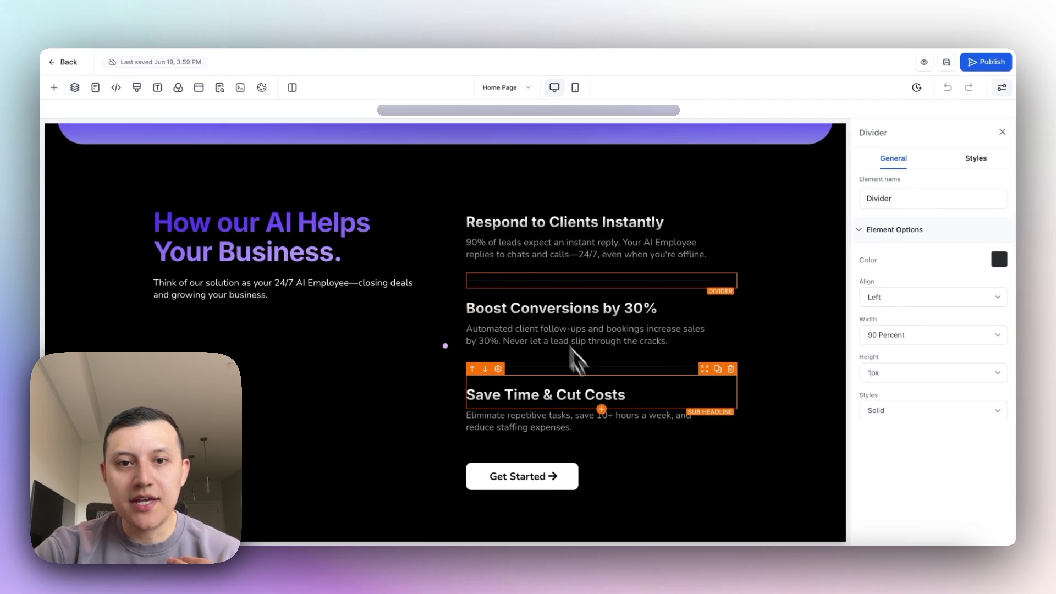
scroll(592, 391, down, 3)
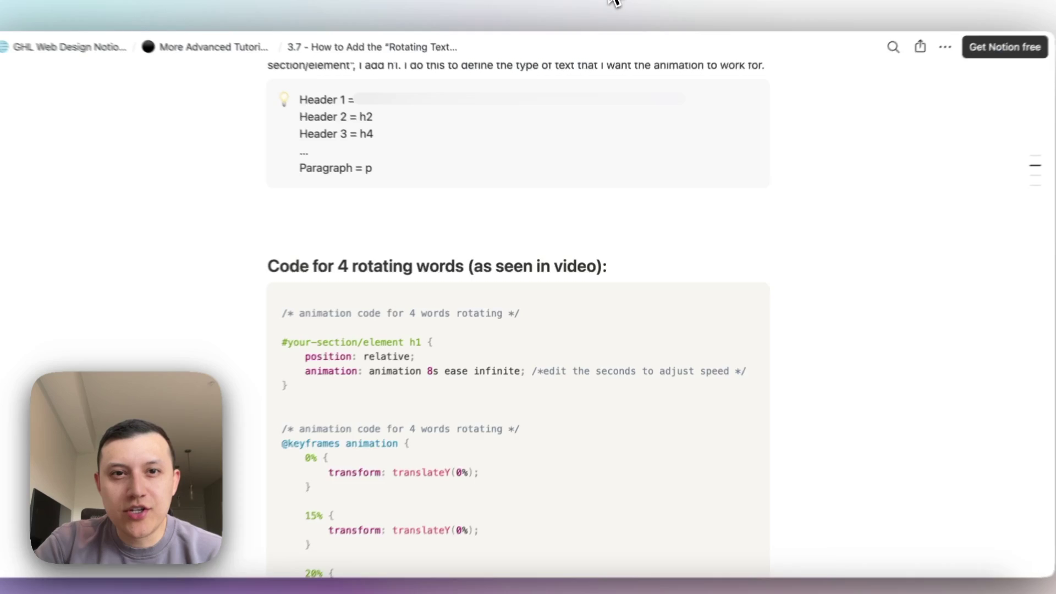
- In the Notion guide, go to the Easy Tutorials list and open tutorial 1.9 on cool hover effects for buttons and sections
scroll(281, 86, up, 10)
click(266, 67)
scroll(464, 349, down, 2)
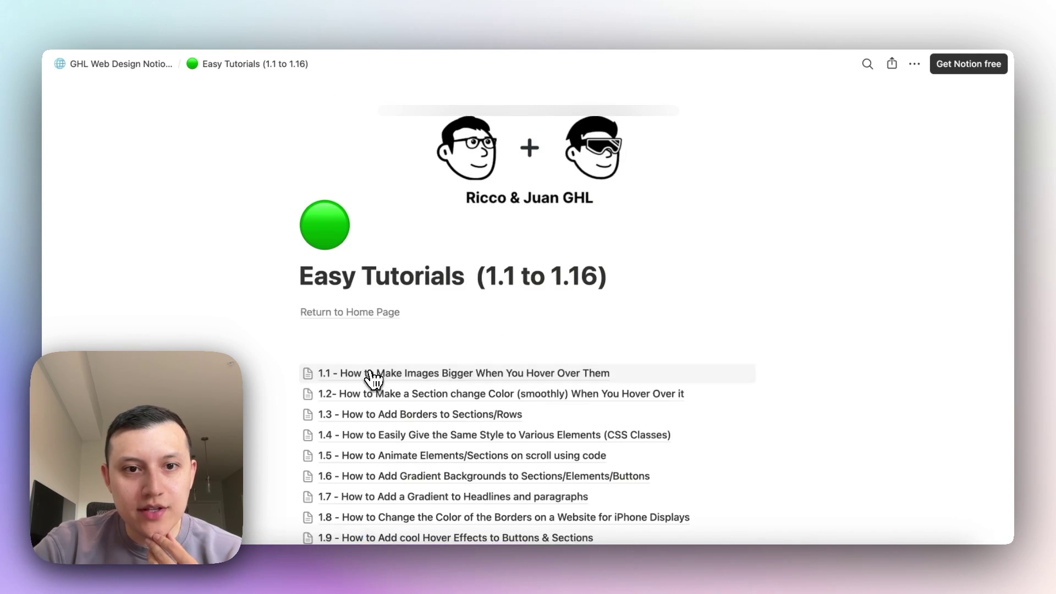
scroll(589, 347, down, 5)
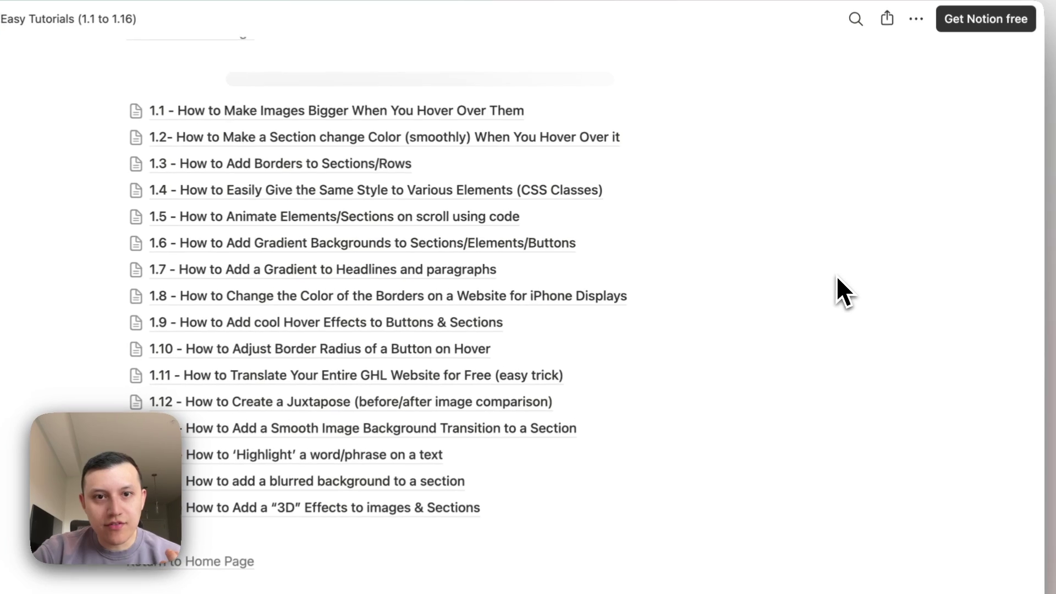
click(520, 324)
scroll(895, 330, down, 3)
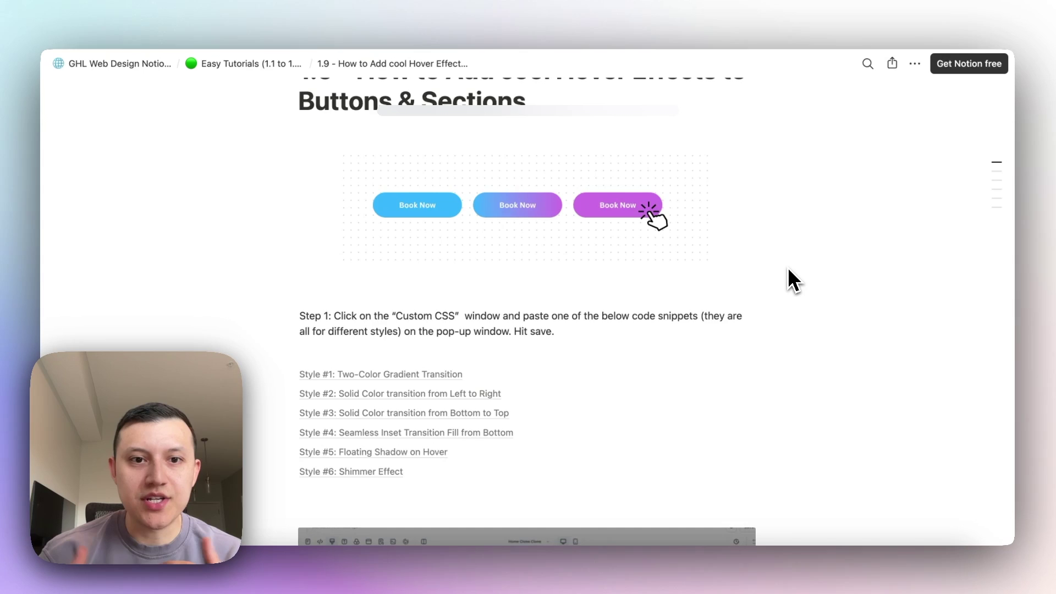
- Find the Style #1 Two-Color Gradient Transition code and highlight its btn-hover-1 class name
scroll(788, 270, down, 10)
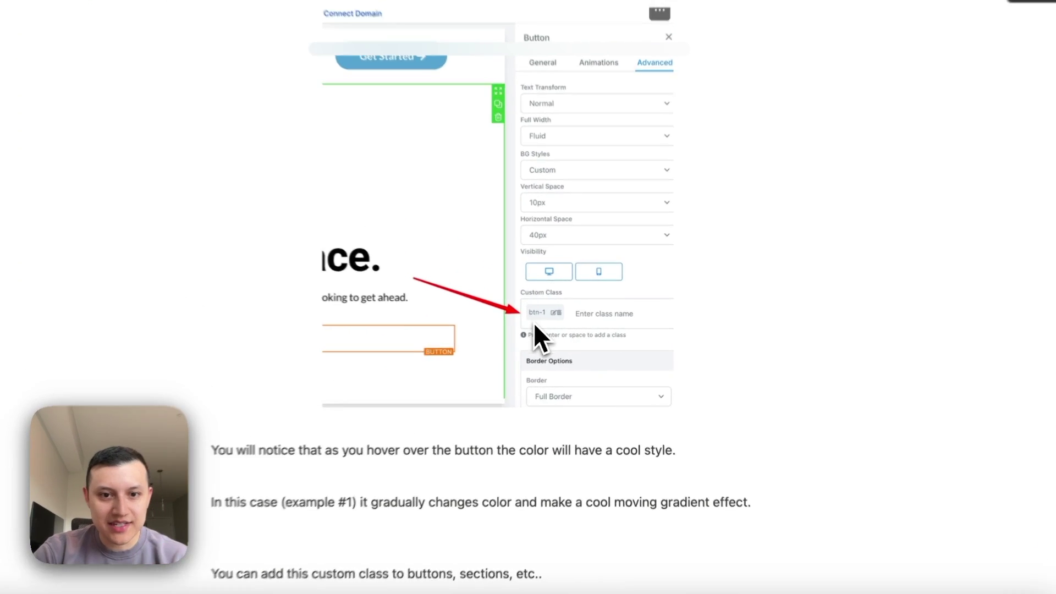
scroll(550, 330, down, 8)
scroll(556, 330, down, 10)
scroll(488, 302, down, 2)
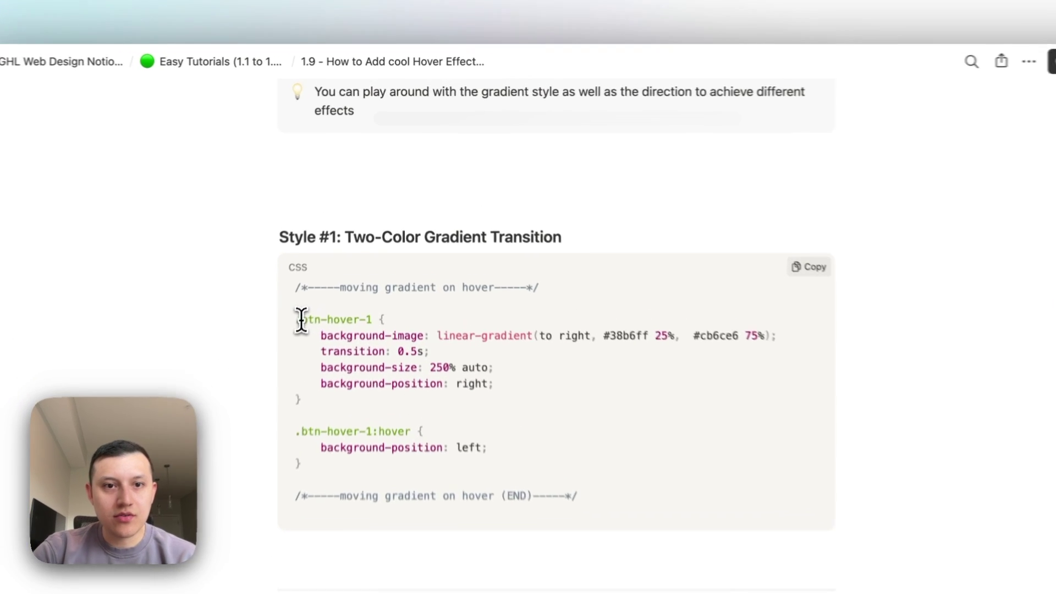
drag(314, 275, 377, 275)
- Back in the page builder, show the custom class of the Get Started button below "Save Time & Cut Costs"
click(447, 40)
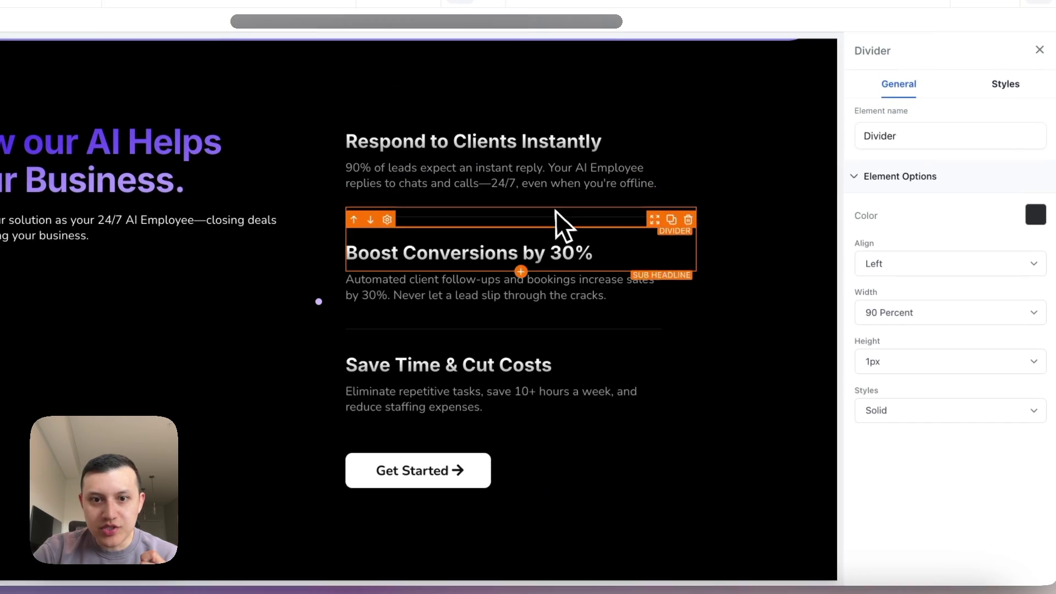
click(420, 465)
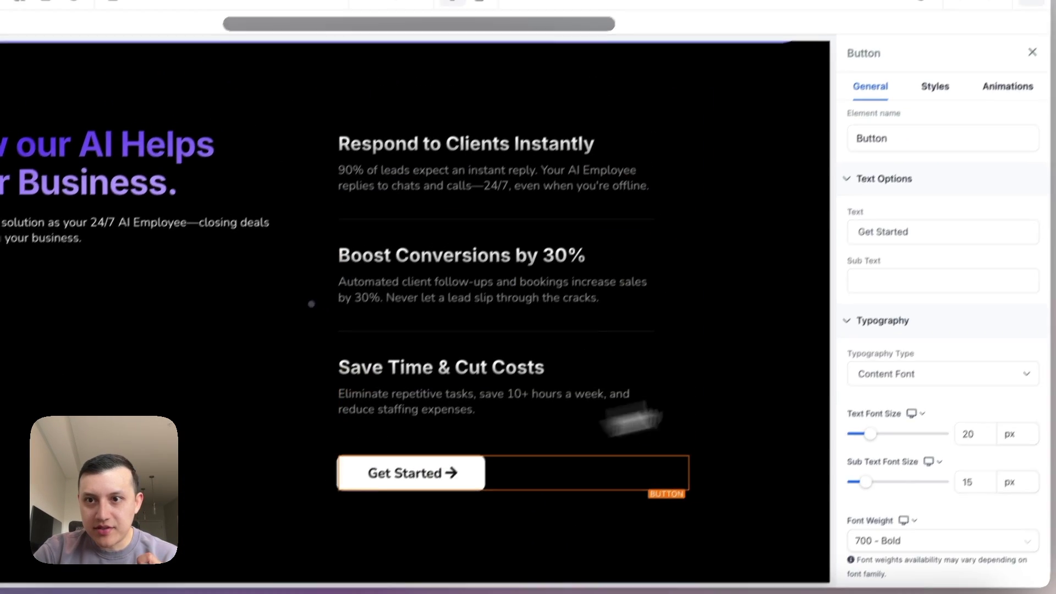
click(939, 82)
scroll(966, 369, down, 5)
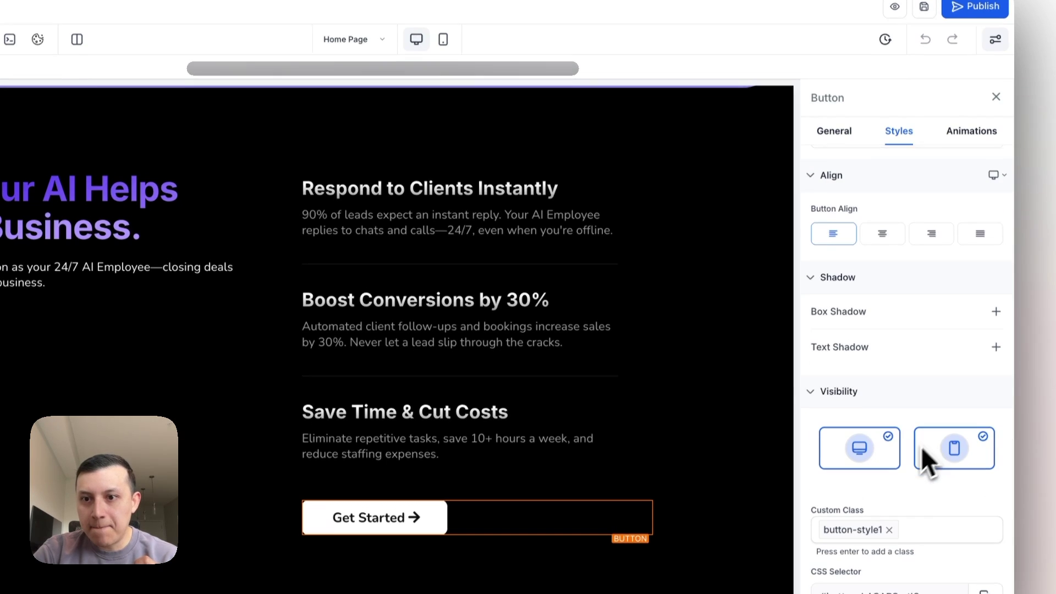
drag(812, 512, 882, 509)
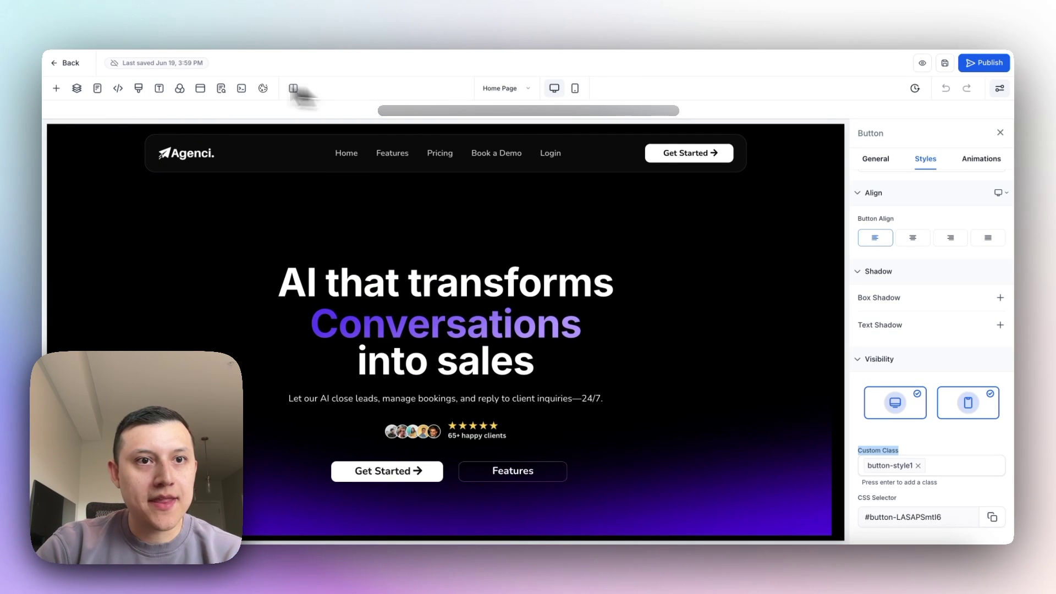
- Look through the page's Custom CSS for the button style code and close it without saving
click(139, 88)
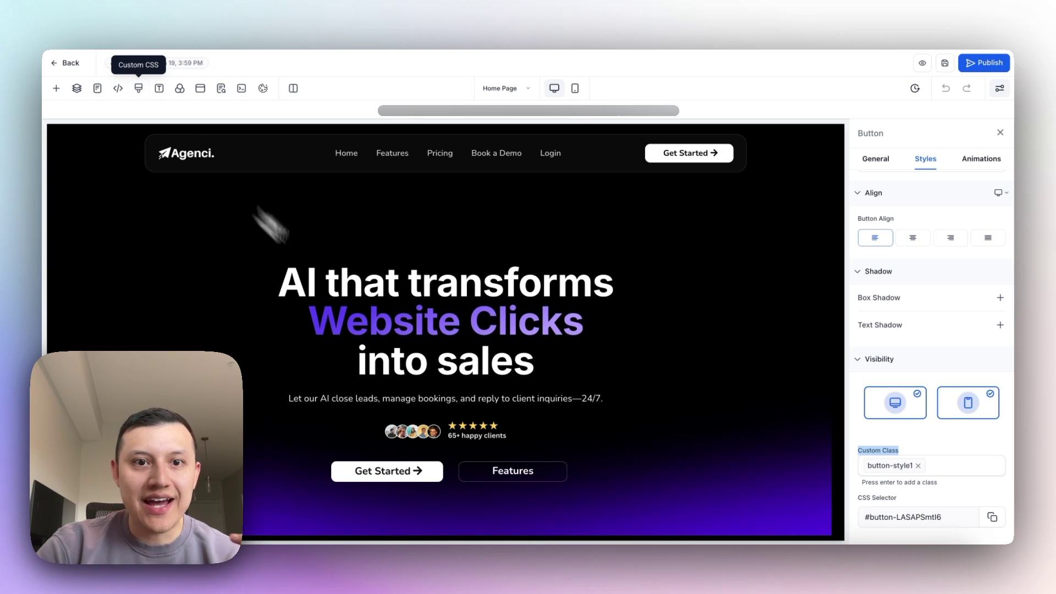
scroll(506, 374, down, 15)
scroll(514, 377, up, 10)
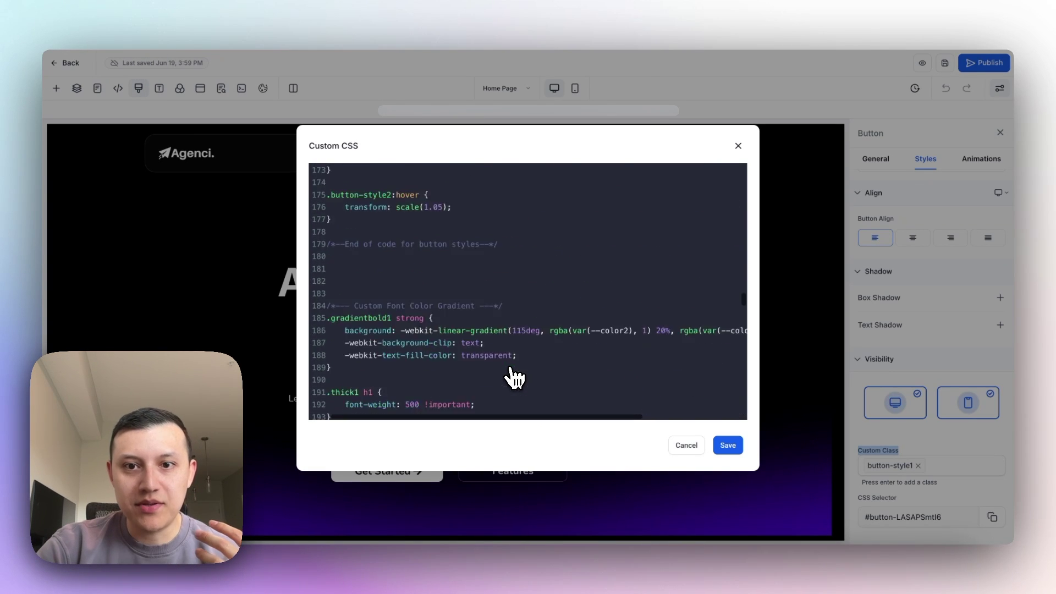
click(702, 451)
- Inspect the style and general settings of the "Here's exactly how we help your business" section
scroll(706, 461, down, 9)
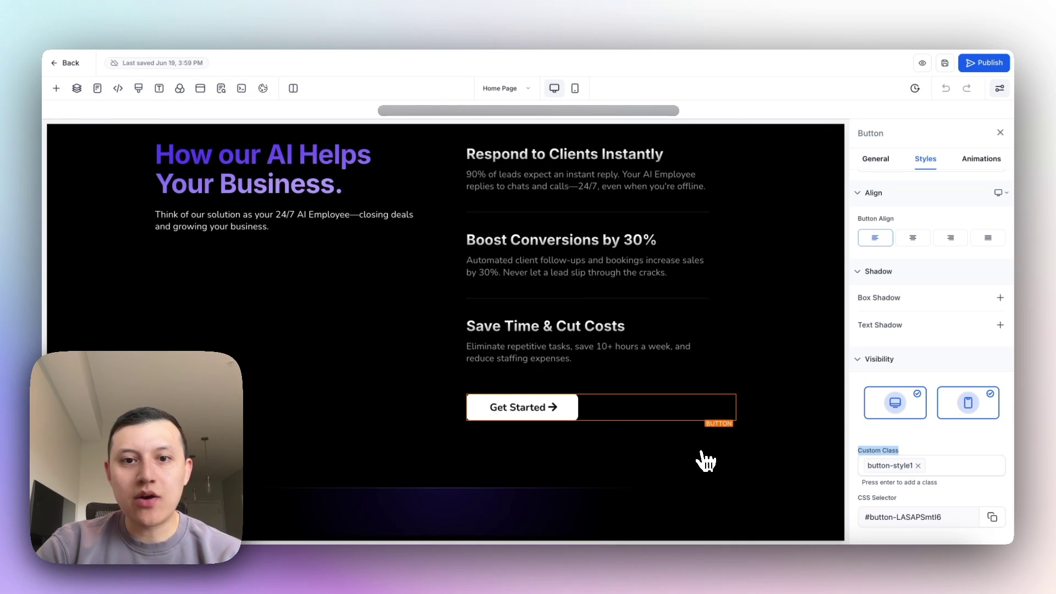
scroll(703, 441, down, 5)
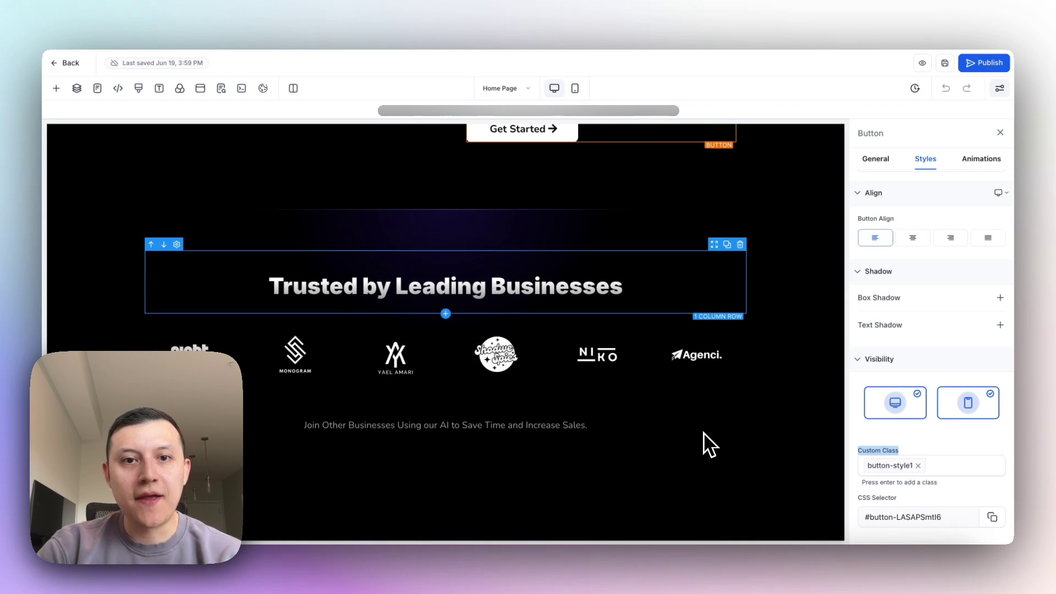
scroll(631, 391, down, 15)
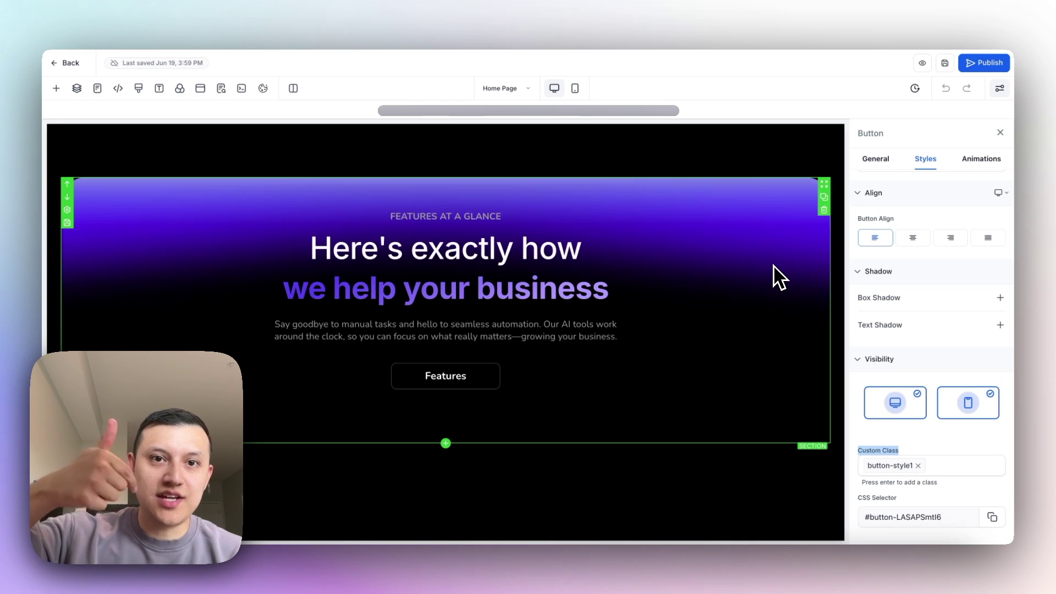
click(797, 289)
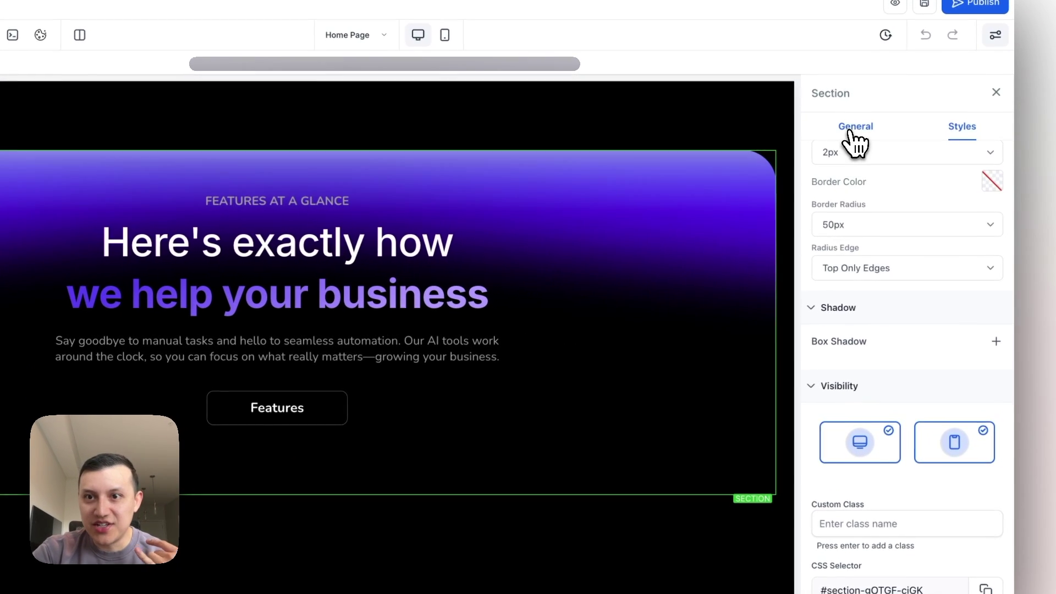
click(875, 158)
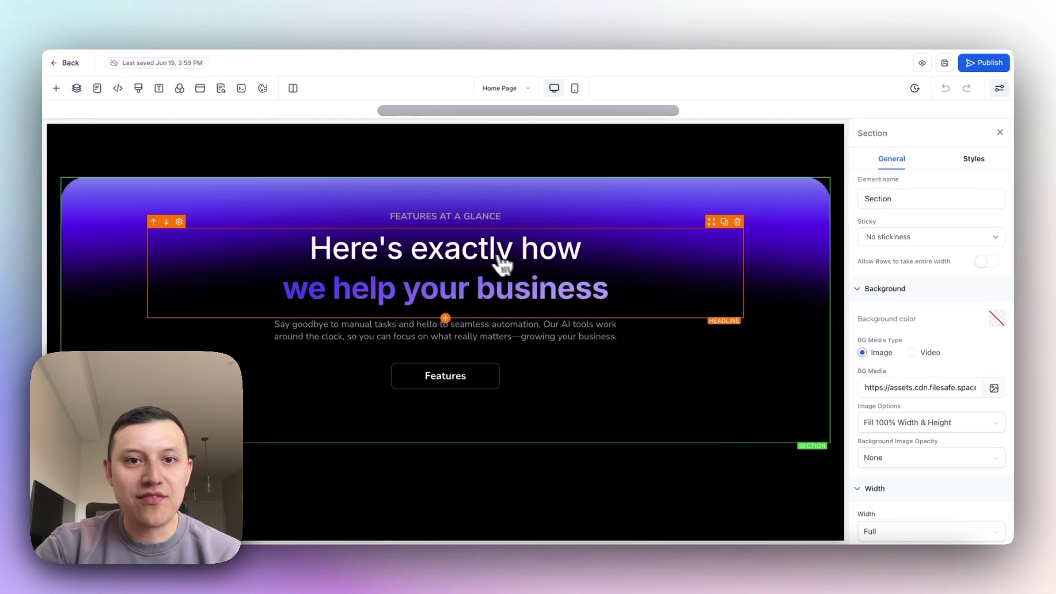
- View the Conversations AI section and select the review image in the Reviews AI section
scroll(444, 384, down, 5)
click(446, 385)
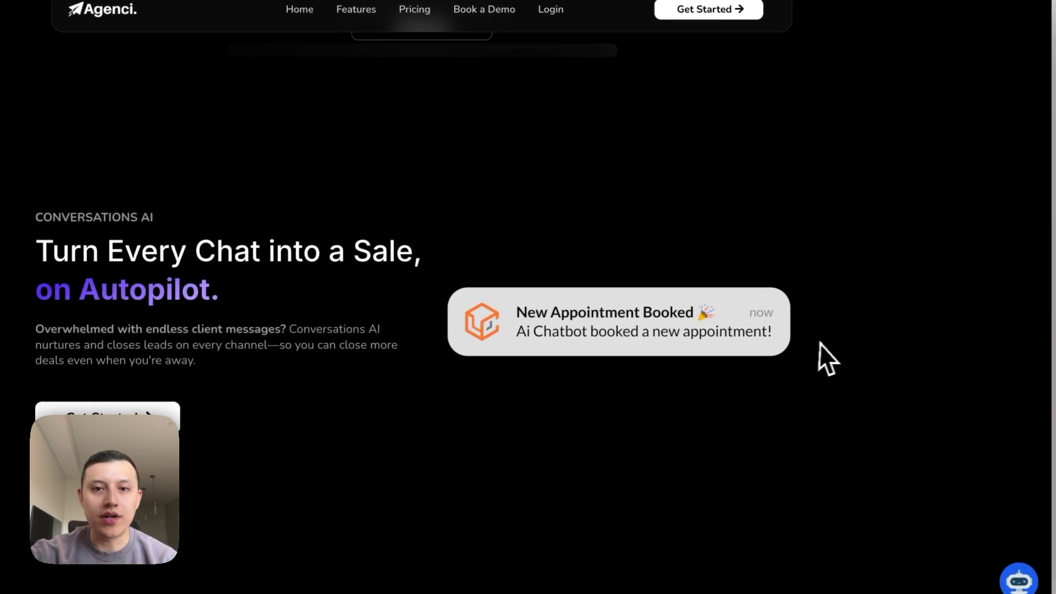
scroll(830, 352, down, 5)
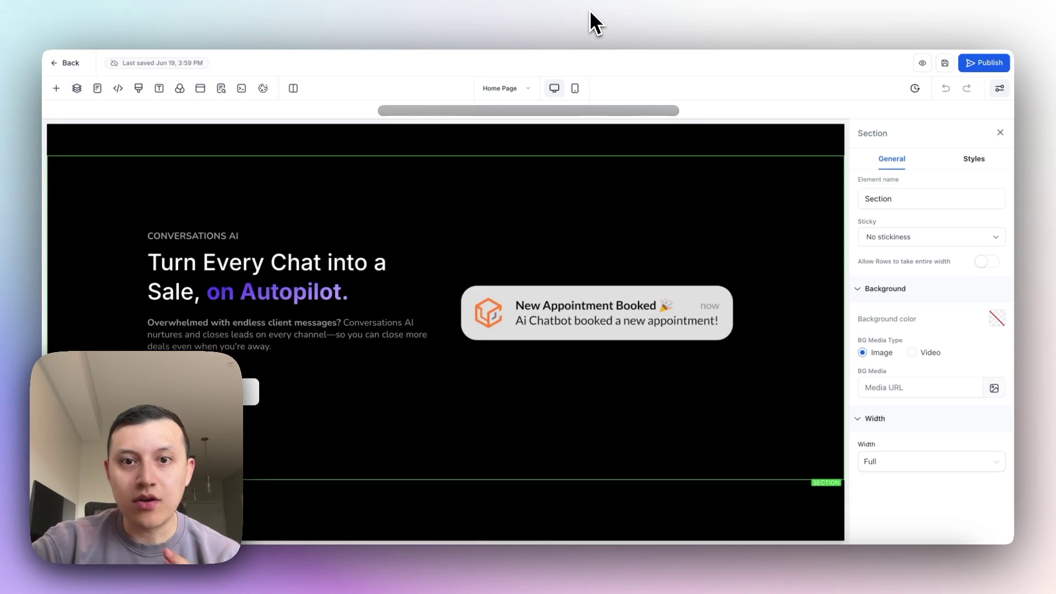
scroll(728, 315, down, 5)
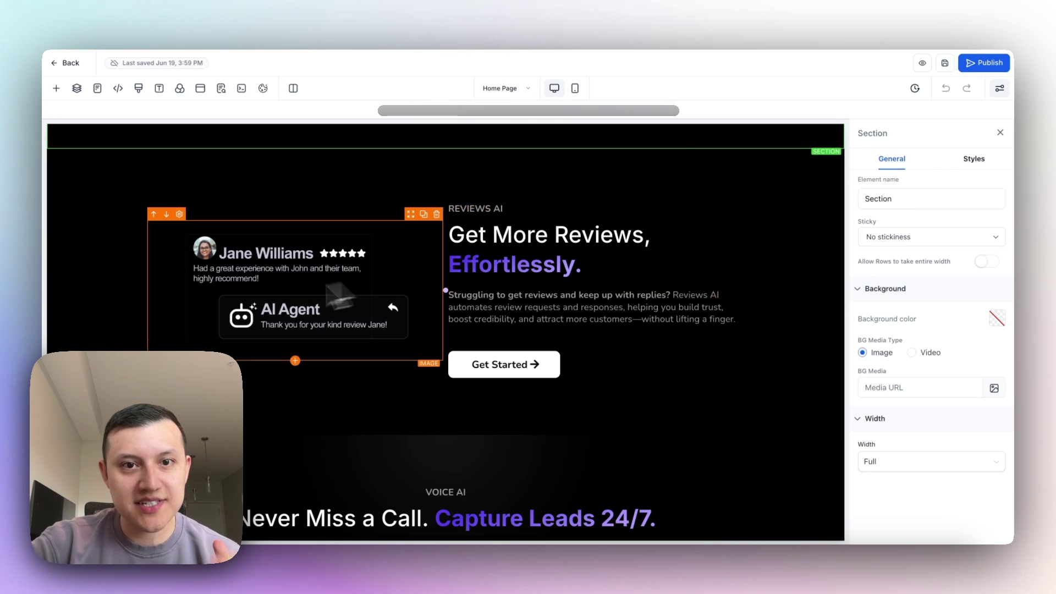
click(238, 312)
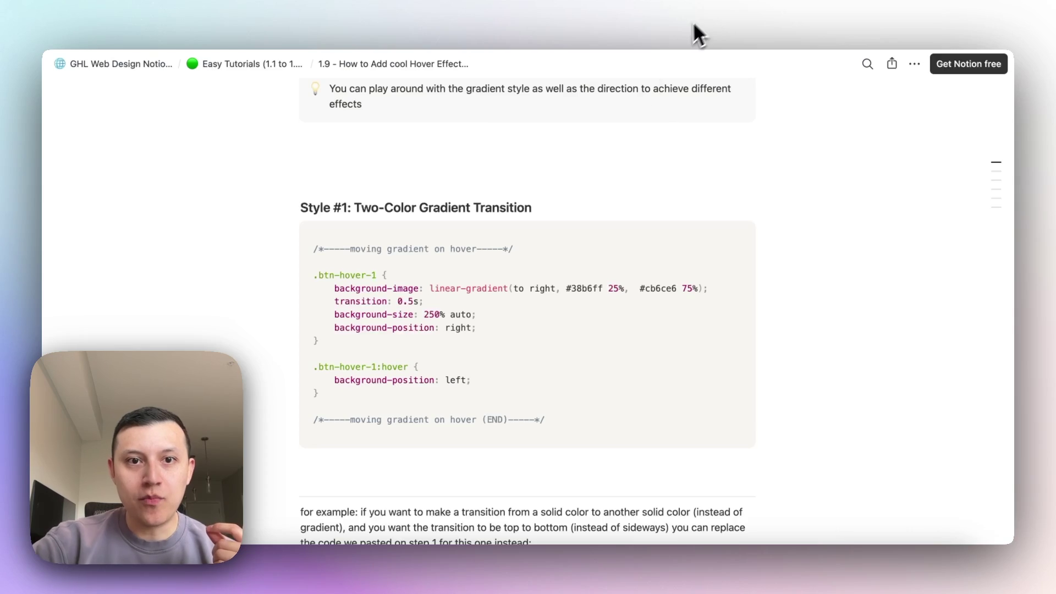
- Return to the Easy Tutorials list in Notion and open tutorial 1.1 on making images bigger on hover
scroll(497, 247, up, 10)
click(278, 66)
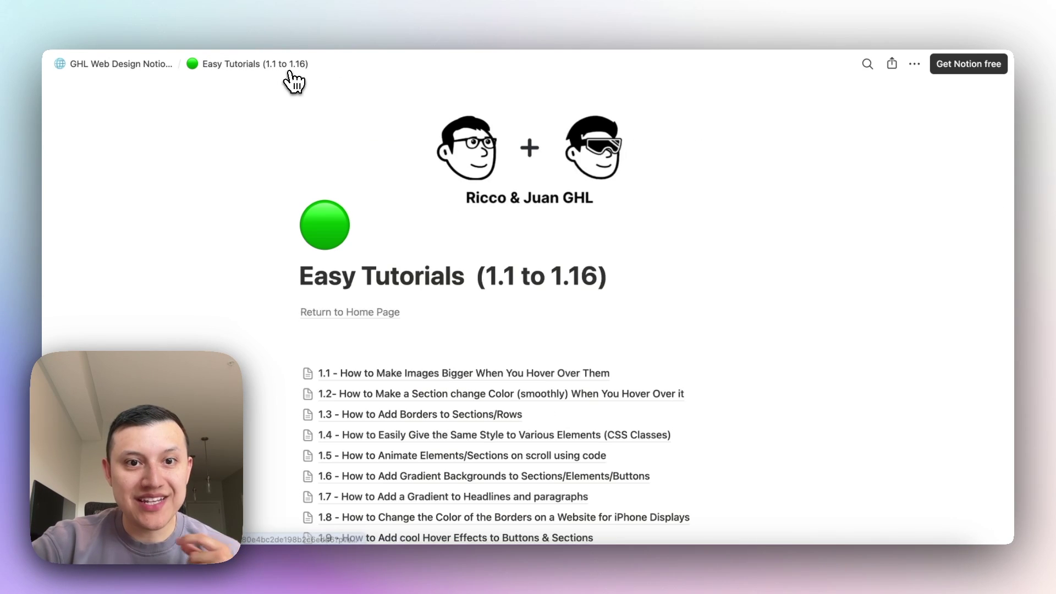
scroll(473, 275, down, 3)
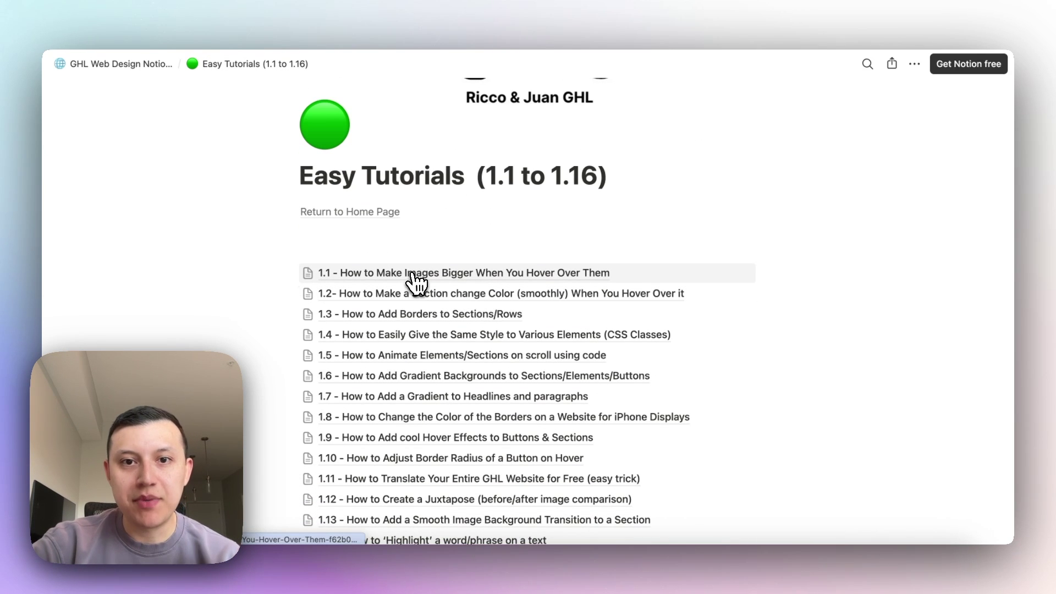
click(412, 274)
- Find the image hover CSS snippet in the tutorial and highlight its imagestyle1 class name
scroll(414, 282, down, 5)
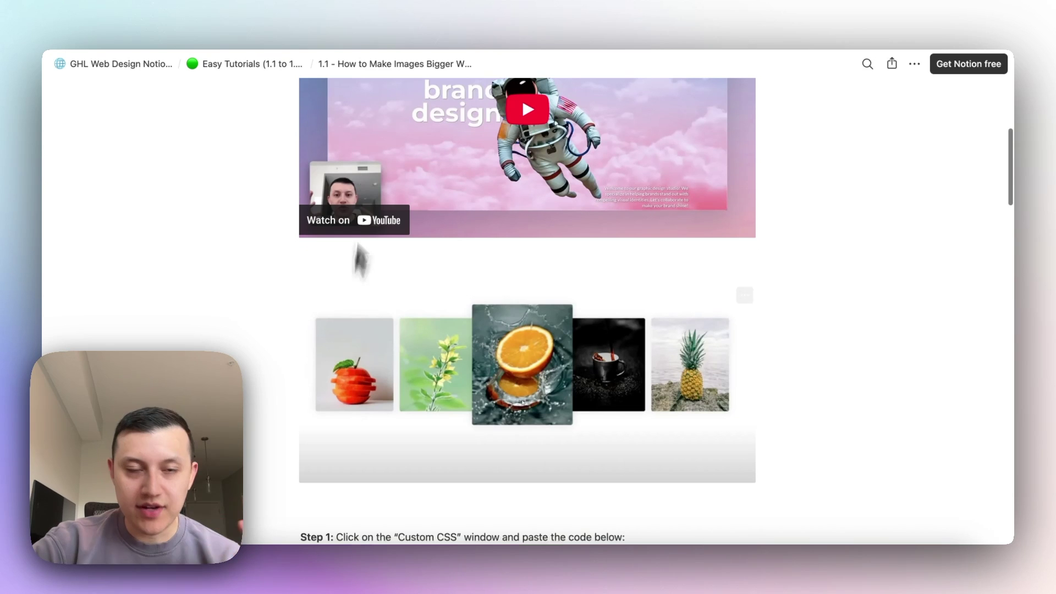
scroll(321, 283, down, 8)
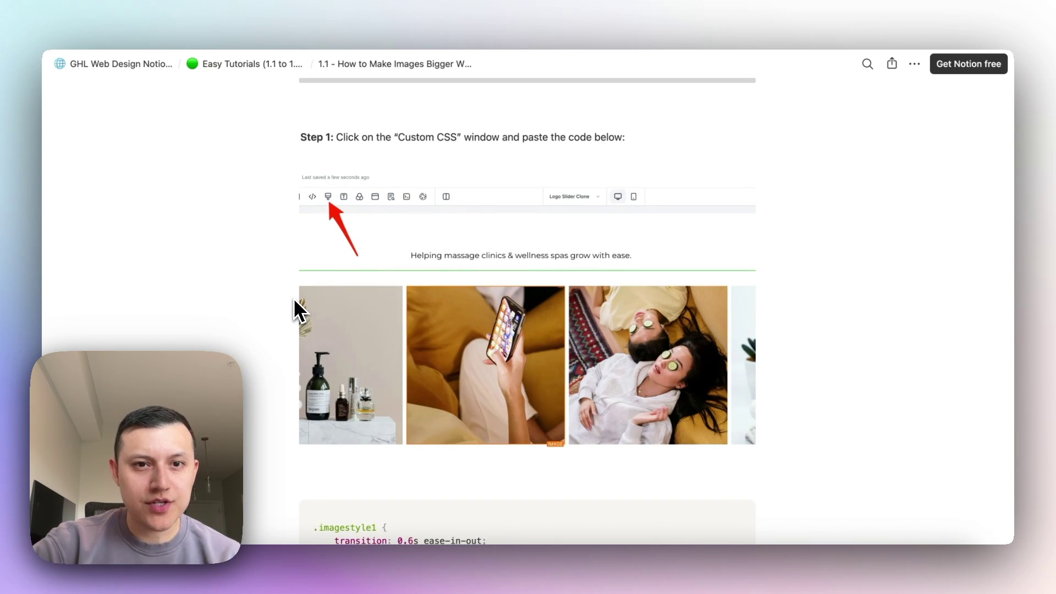
scroll(295, 301, down, 4)
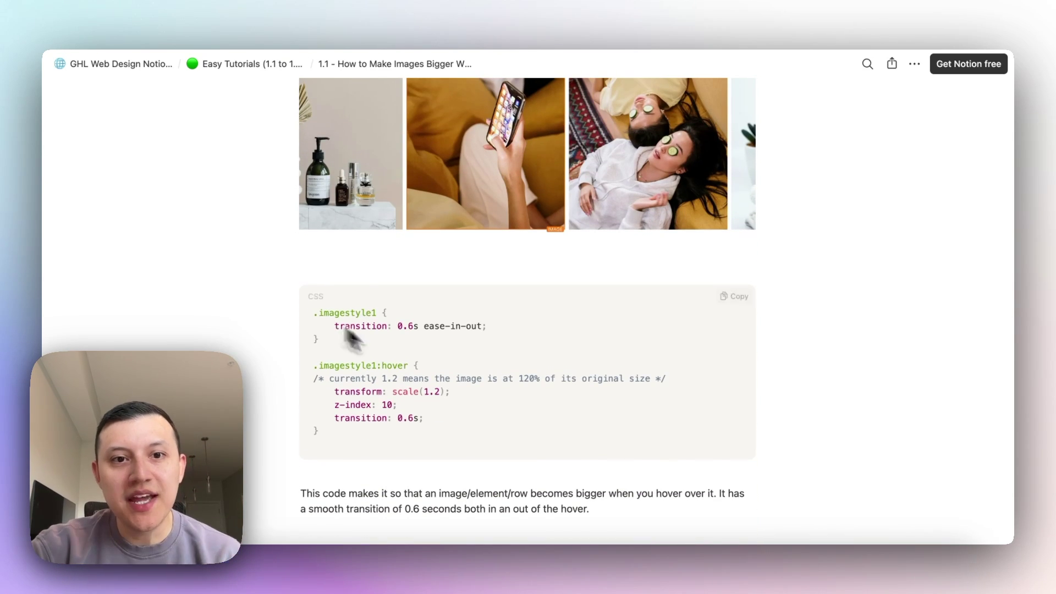
scroll(329, 329, down, 1)
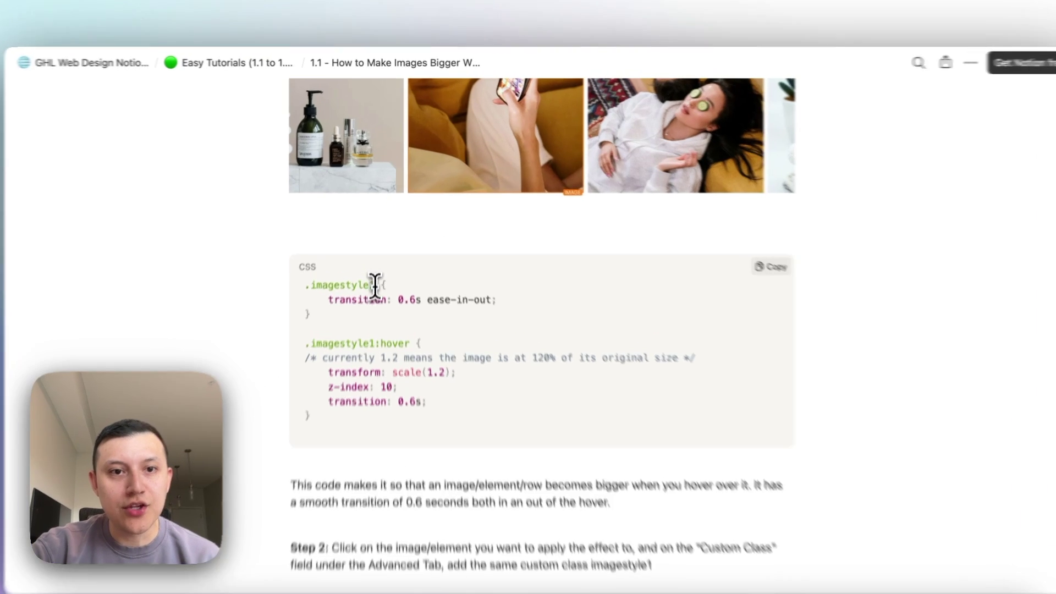
drag(374, 266, 320, 266)
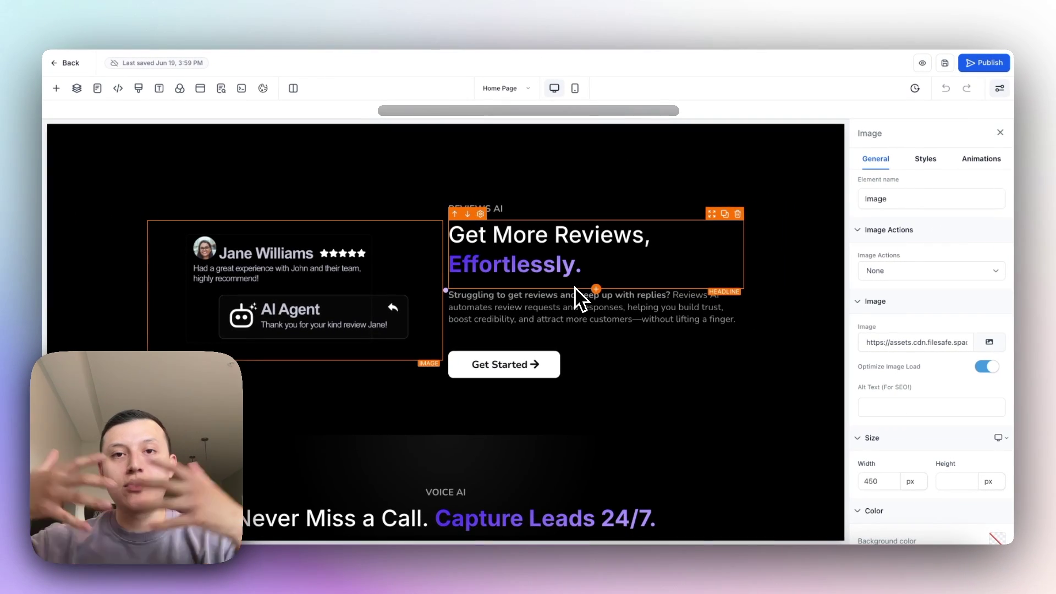
- Find the custom class setting in the Reviews AI image's style settings and highlight its label
click(931, 167)
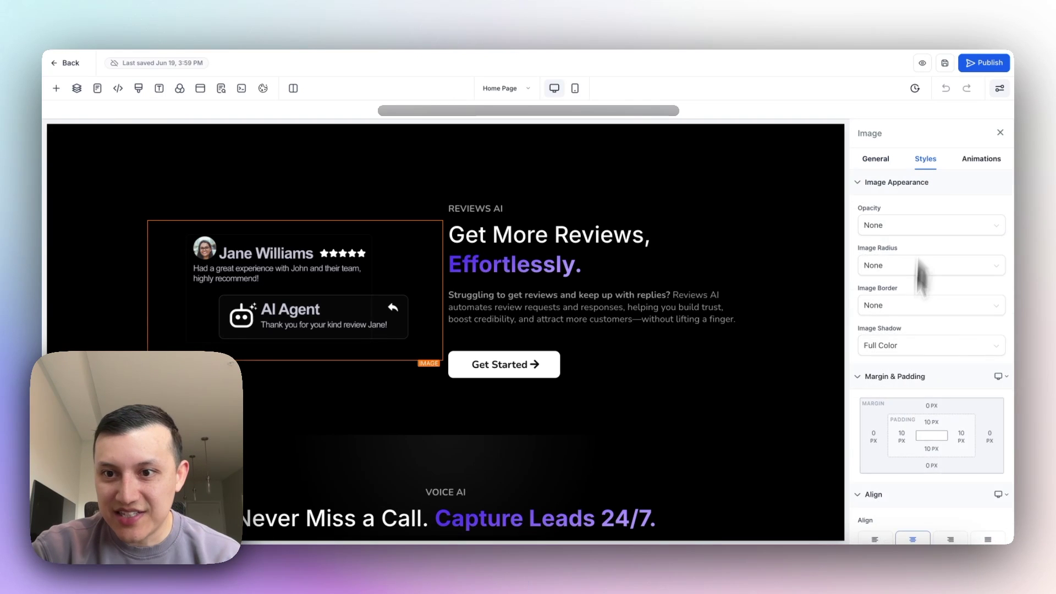
scroll(916, 385, down, 5)
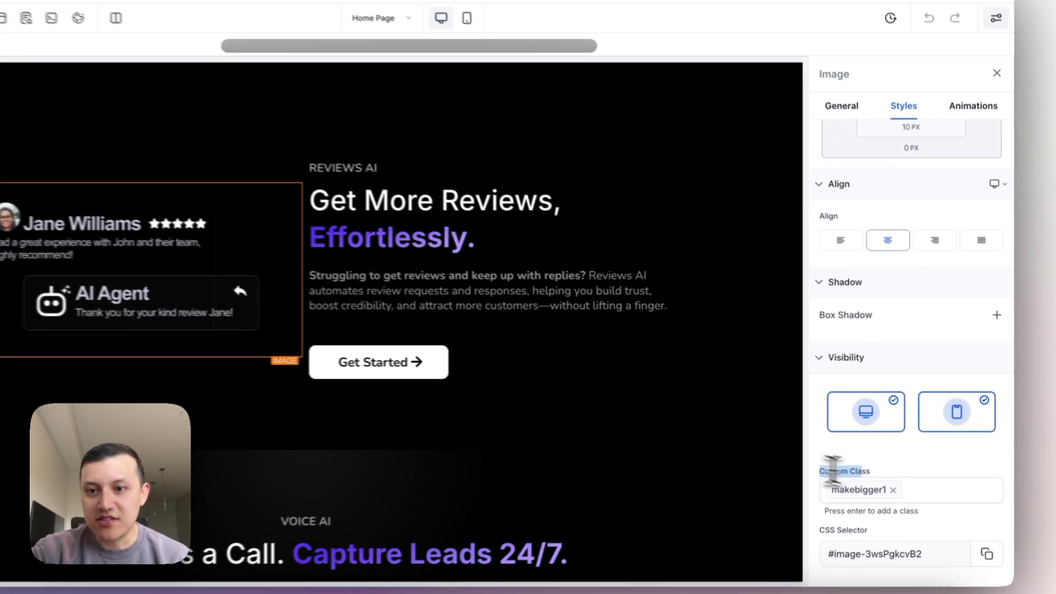
drag(858, 452, 899, 451)
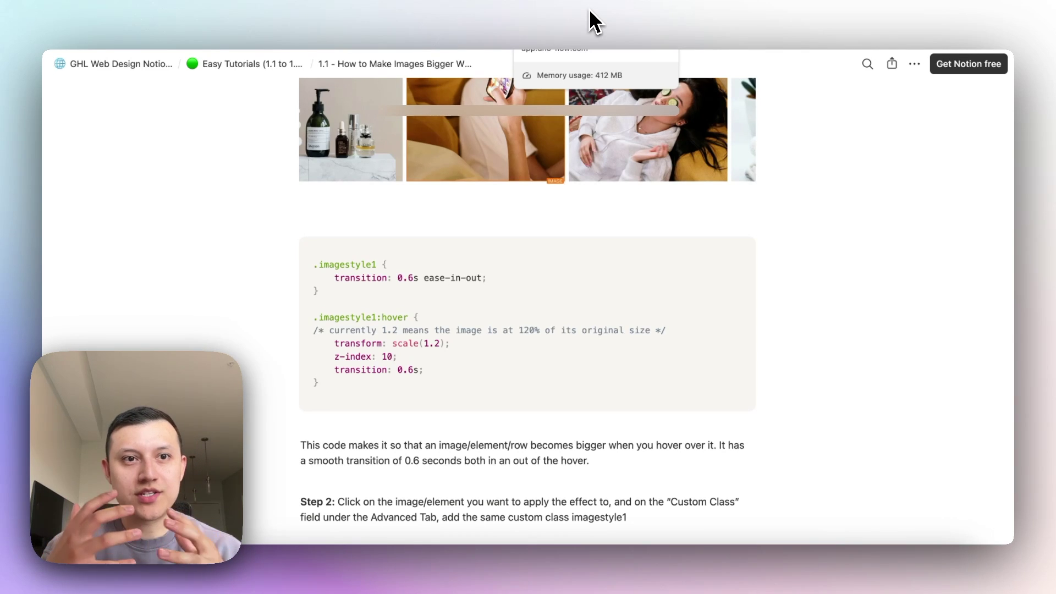
- Return from the Notion tutorial to the page builder and view the Funnels AI section
click(593, 21)
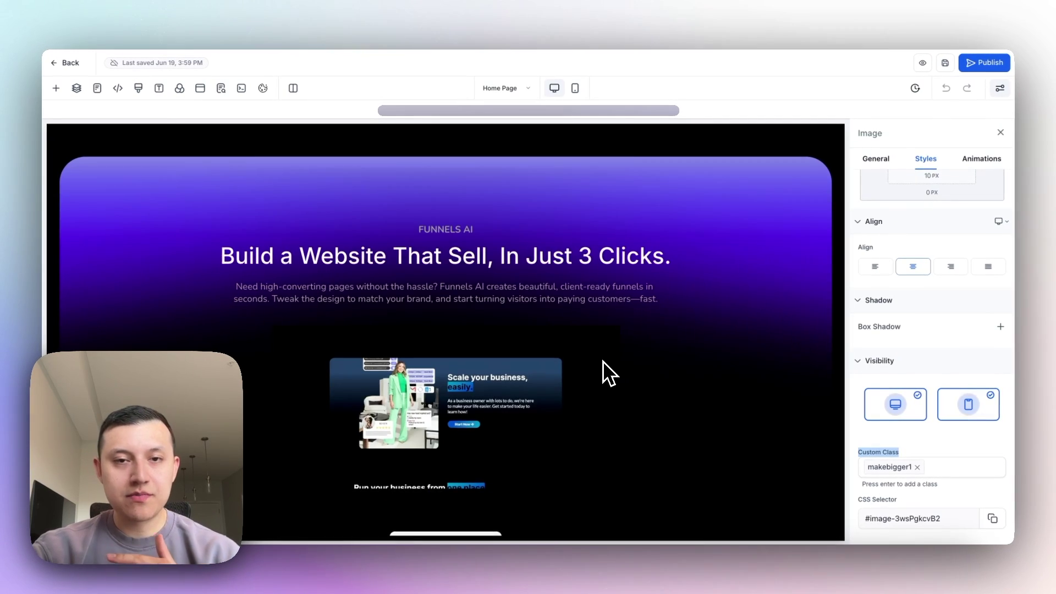
scroll(603, 361, down, 10)
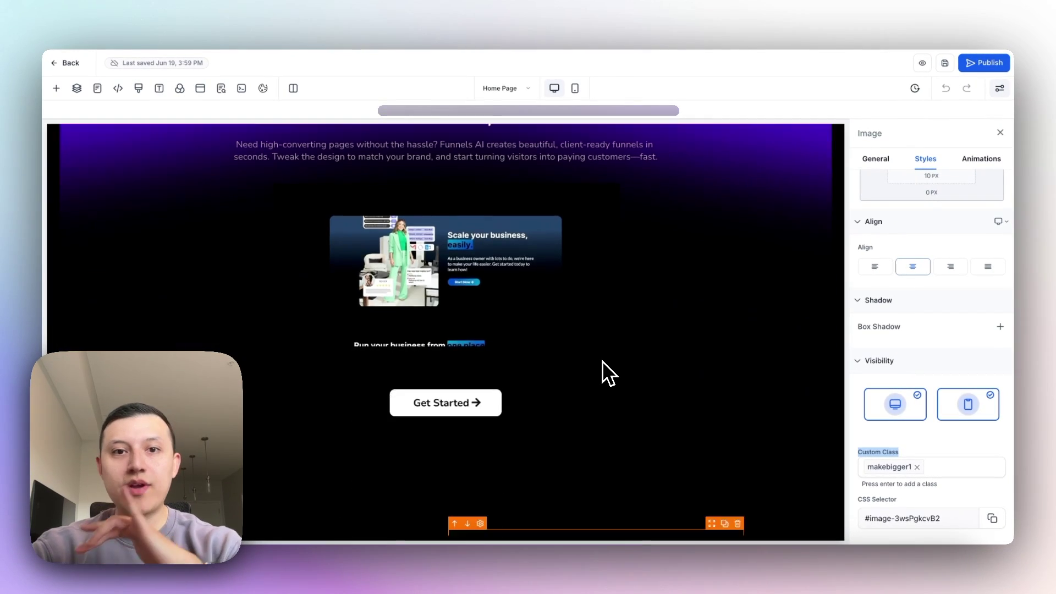
scroll(603, 361, down, 3)
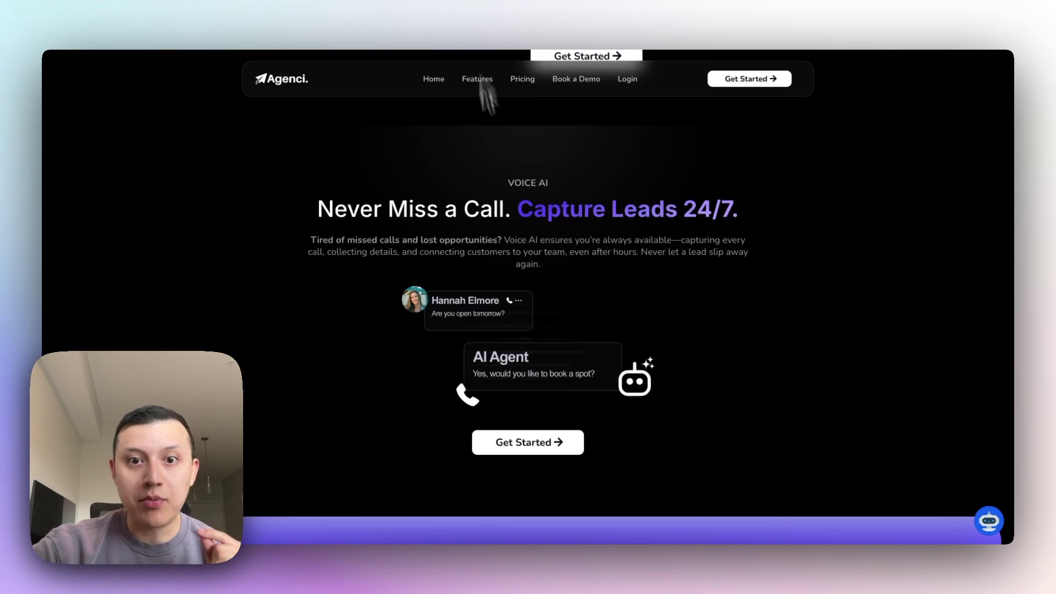
- View the "Streamline all aspects of your business from one place" section and its feature cards on the live page
scroll(534, 296, down, 15)
scroll(533, 296, down, 10)
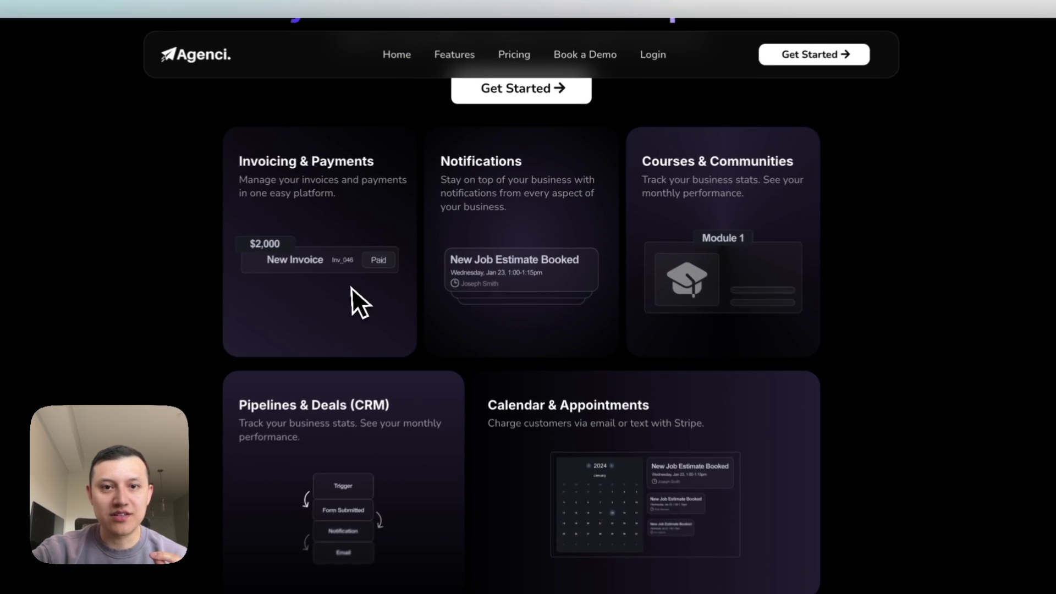
scroll(532, 243, up, 2)
scroll(531, 269, up, 2)
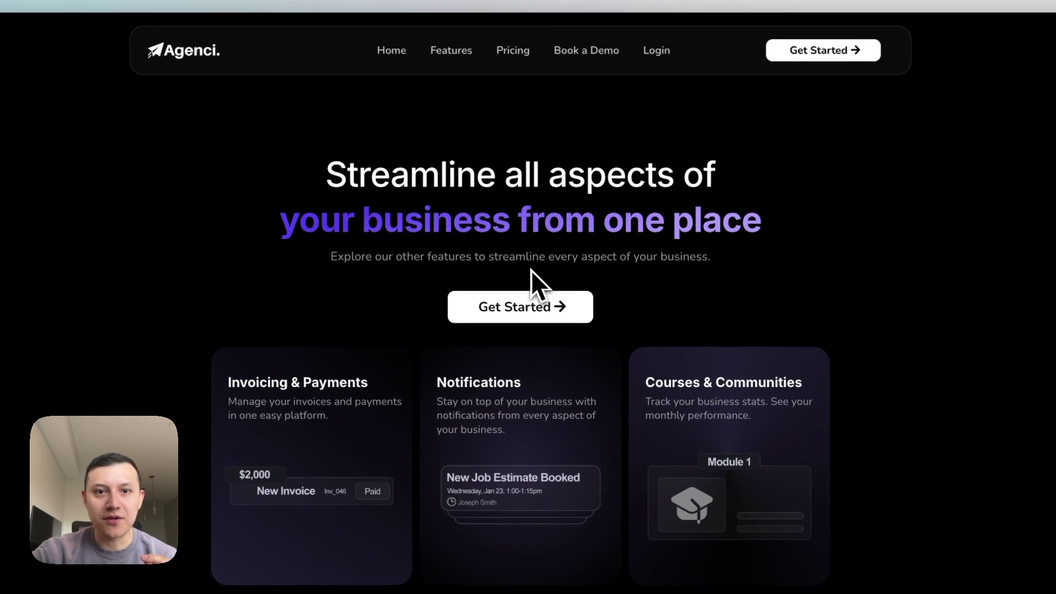
drag(326, 165, 751, 240)
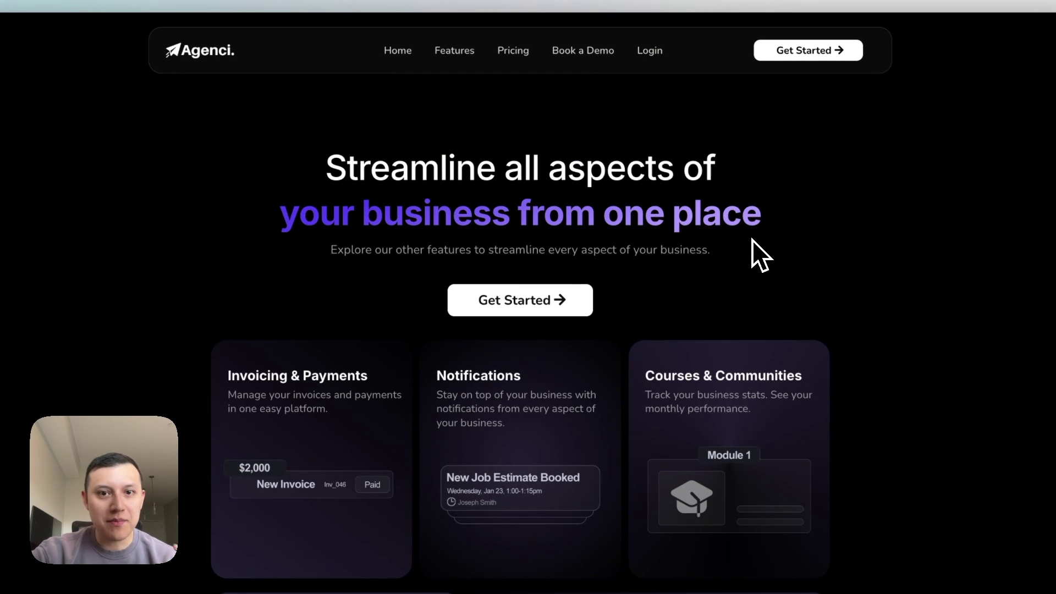
scroll(549, 306, down, 3)
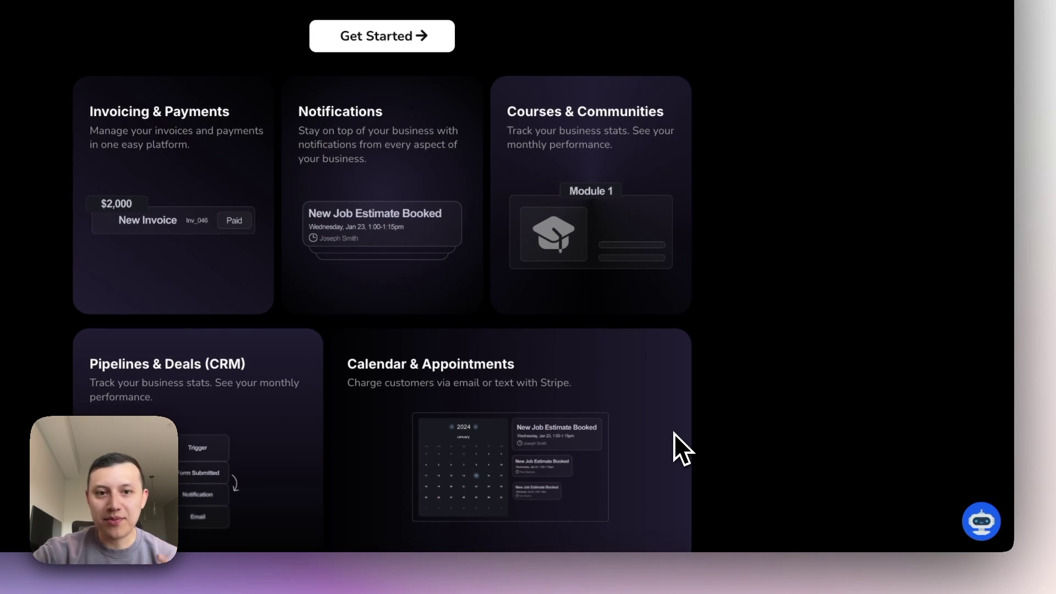
scroll(675, 433, down, 2)
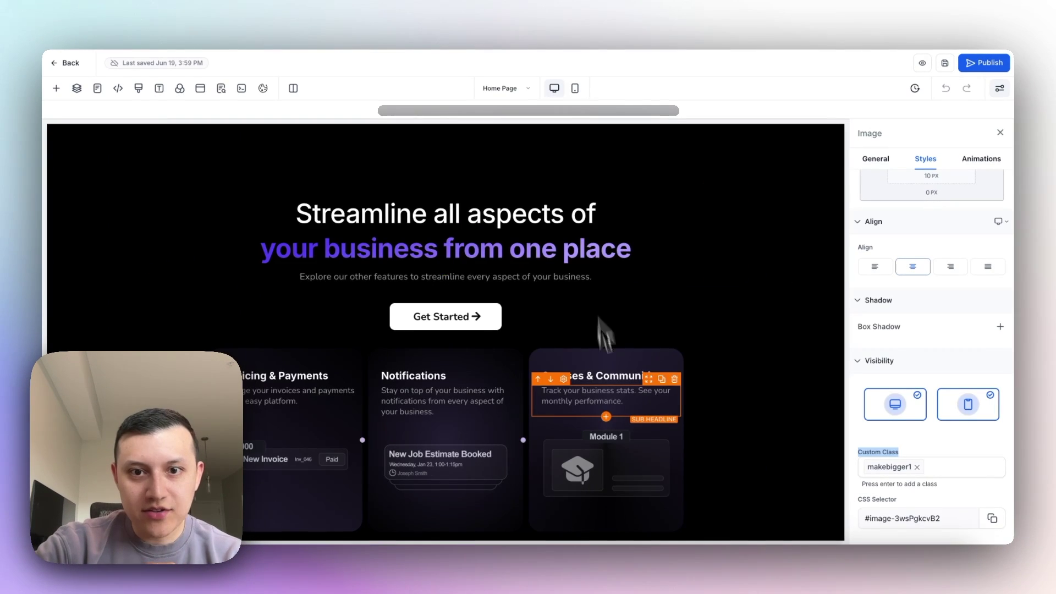
- Select the section holding the Streamline feature cards in the page builder and view its style settings
scroll(601, 295, down, 3)
scroll(620, 401, up, 4)
scroll(613, 388, down, 3)
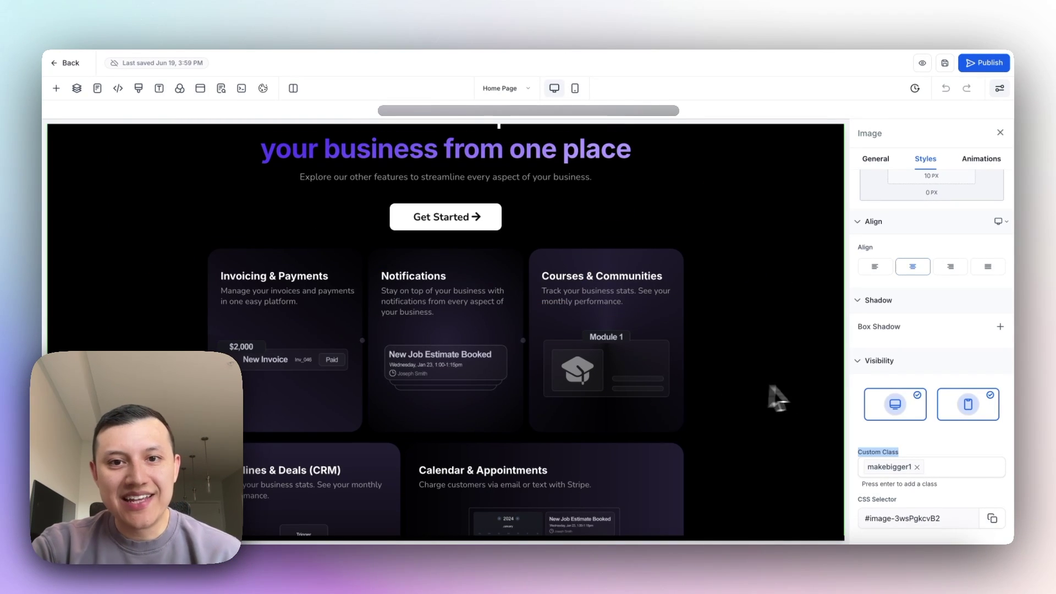
click(805, 386)
scroll(809, 396, down, 2)
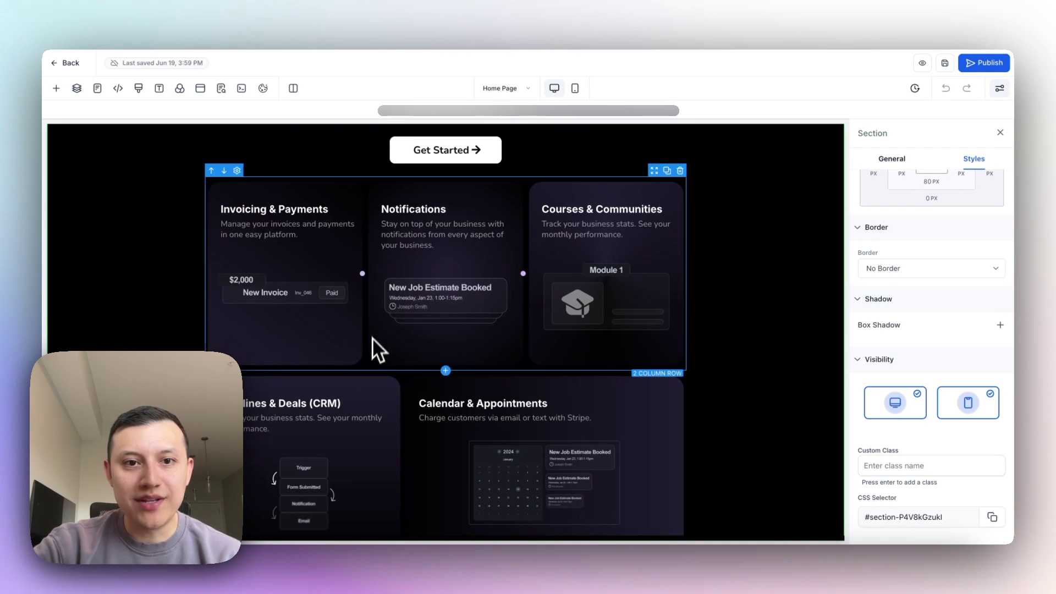
- Select the Courses & Communities card's column and inspect its border and spacing styles
click(563, 352)
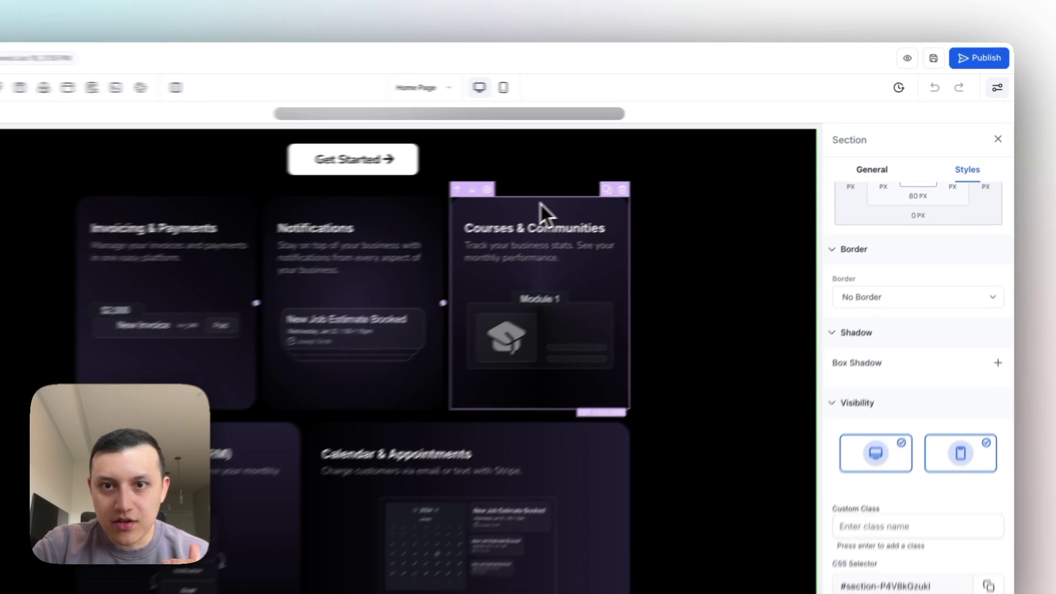
scroll(950, 264, up, 3)
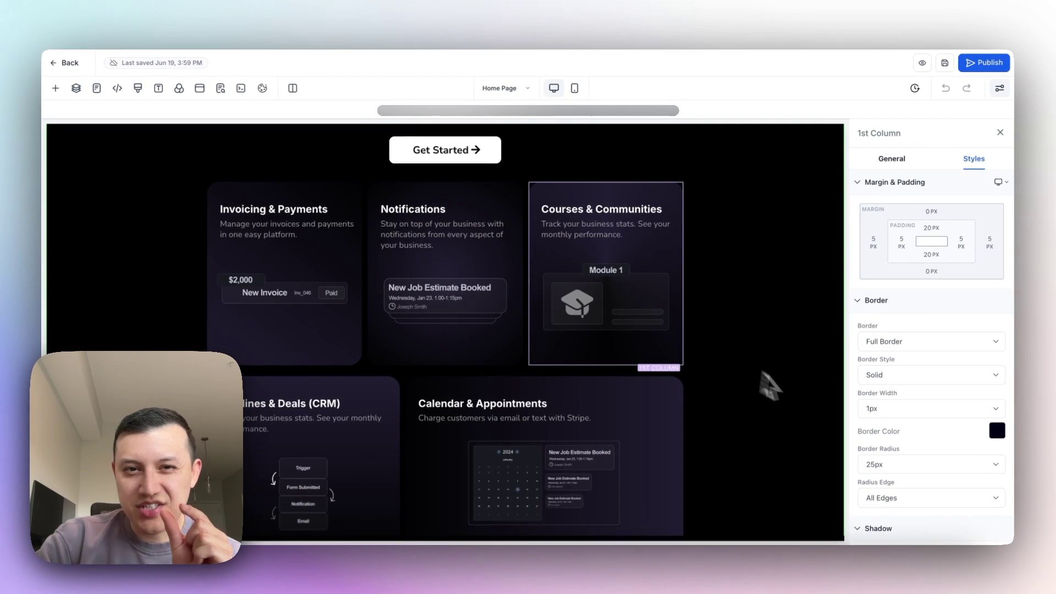
scroll(548, 391, down, 3)
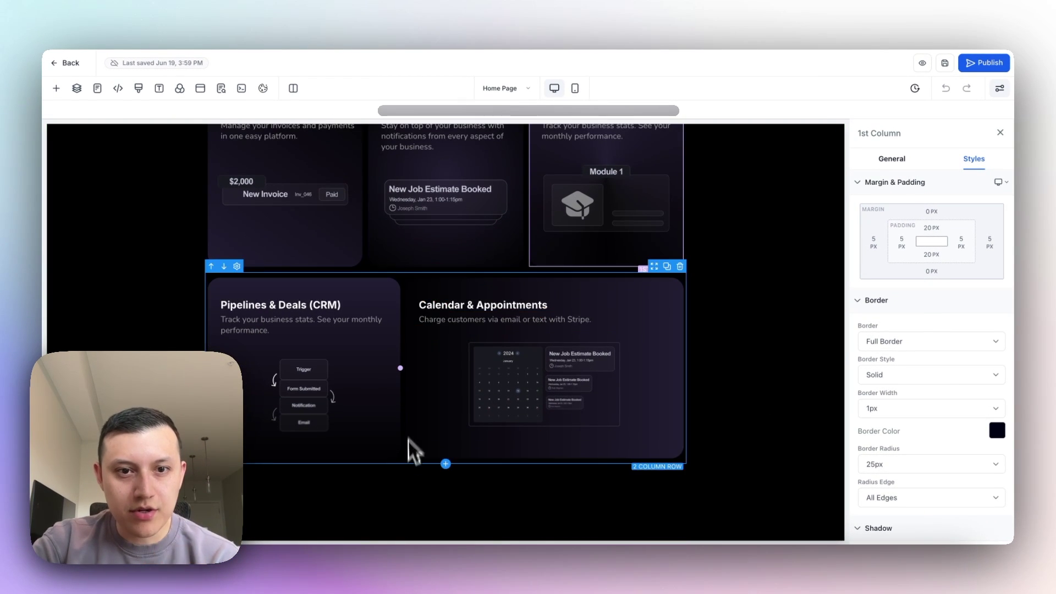
- Select the images inside the Invoicing & Payments, Notifications, and Courses & Communities cards one after another
scroll(452, 479, up, 2)
click(302, 330)
click(450, 330)
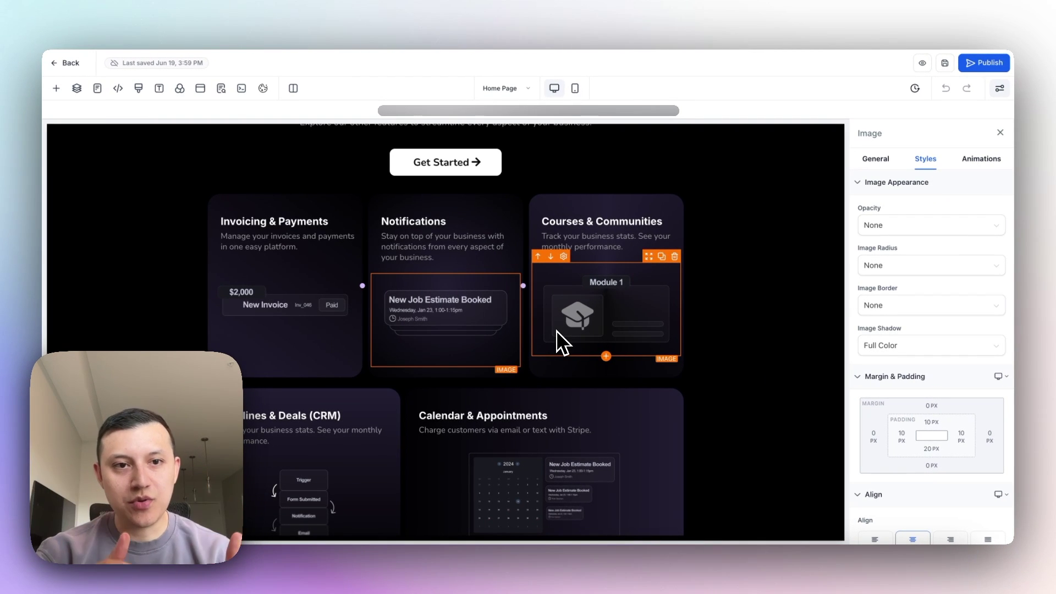
click(556, 330)
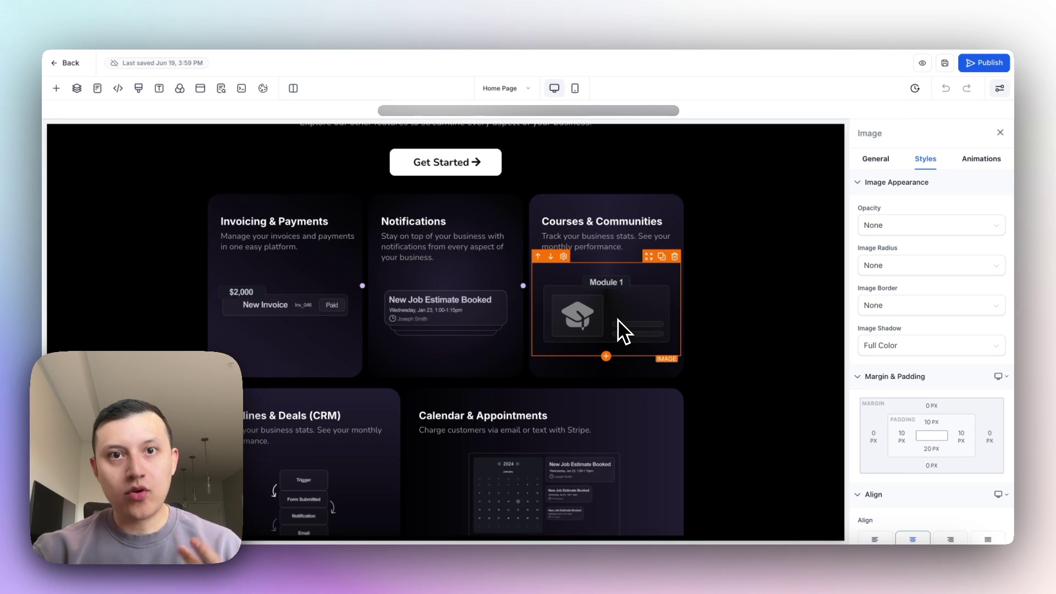
- Review the whole feature card layout in the builder and select its surrounding section again
scroll(618, 319, up, 7)
scroll(619, 320, down, 5)
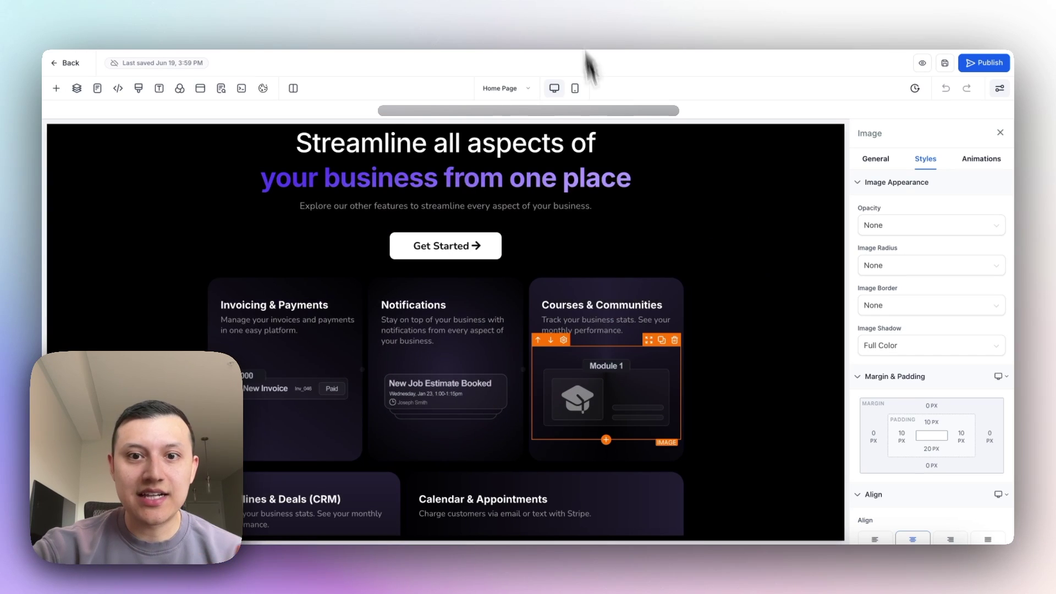
scroll(632, 369, down, 3)
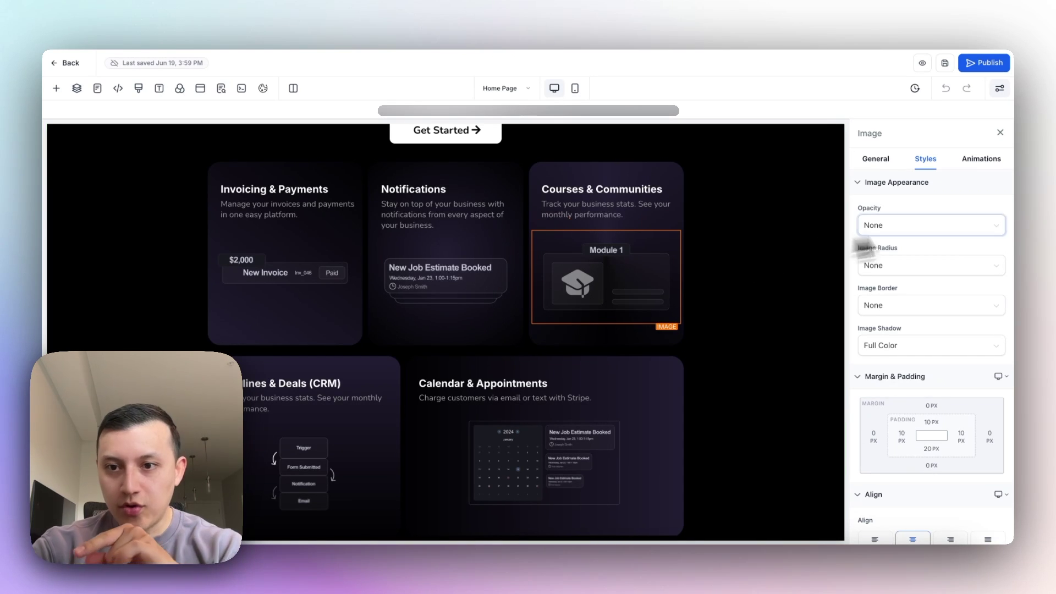
scroll(948, 226, down, 5)
click(708, 328)
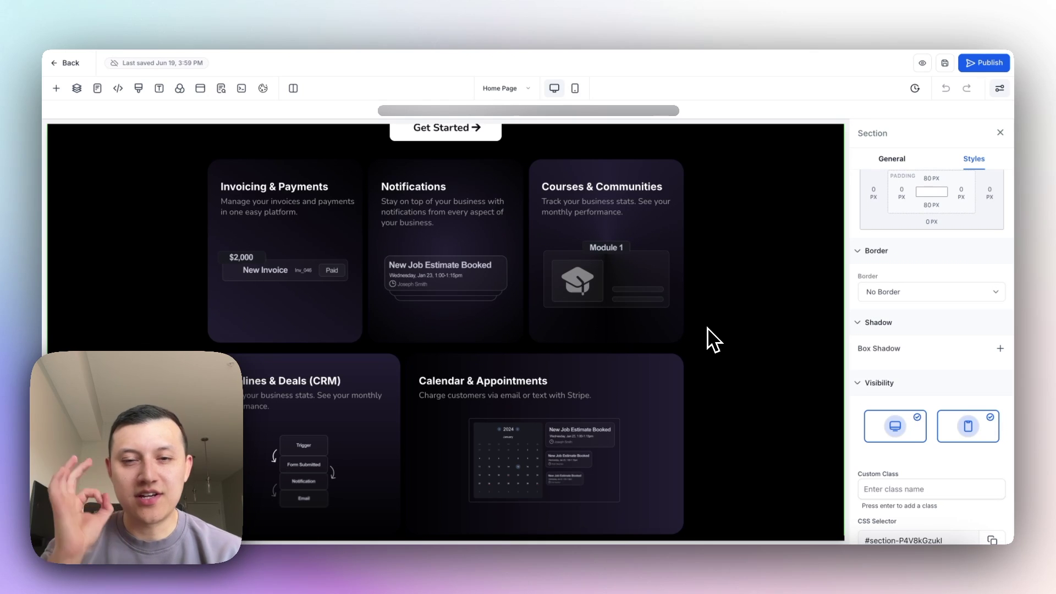
- Examine the five feature cards, including Pipelines & Deals and Calendar & Appointments, on the live page
scroll(710, 340, up, 1)
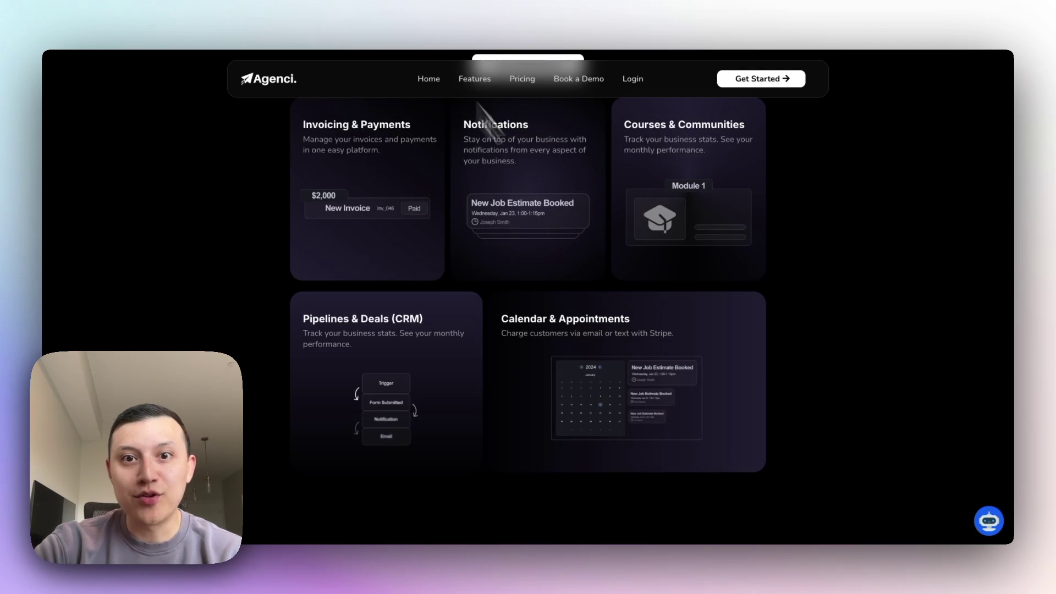
scroll(608, 287, up, 1)
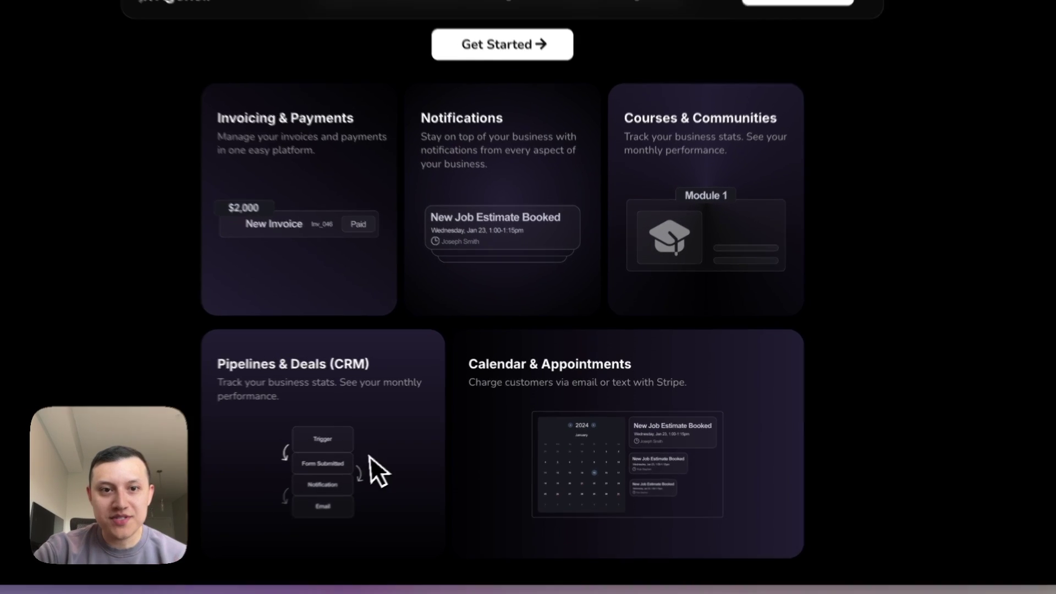
scroll(723, 439, down, 1)
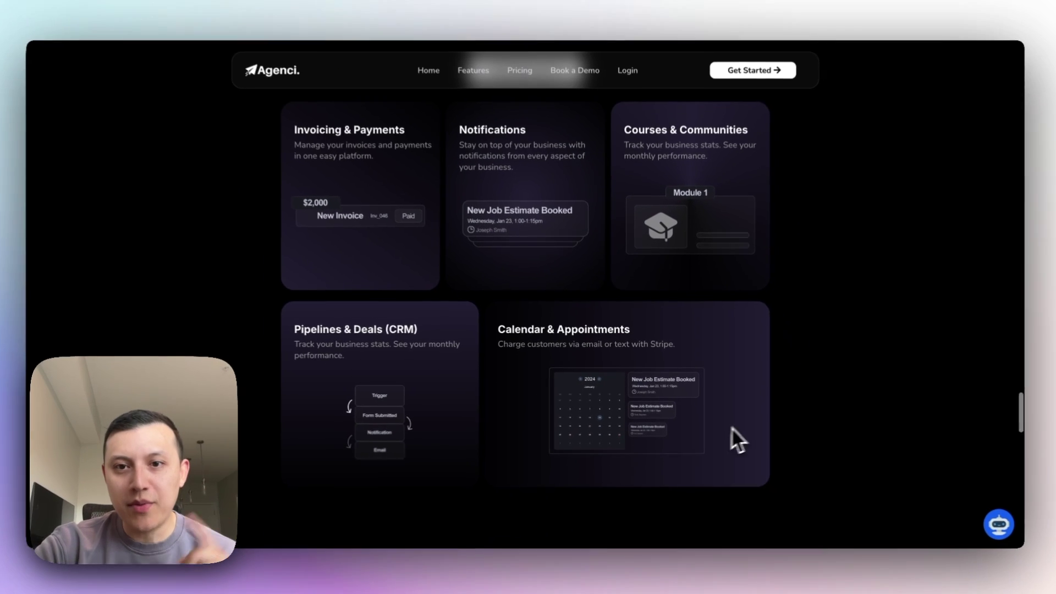
- View the Starter and Ultimate pricing cards in the "Get Started today for free" section of the live page
click(566, 21)
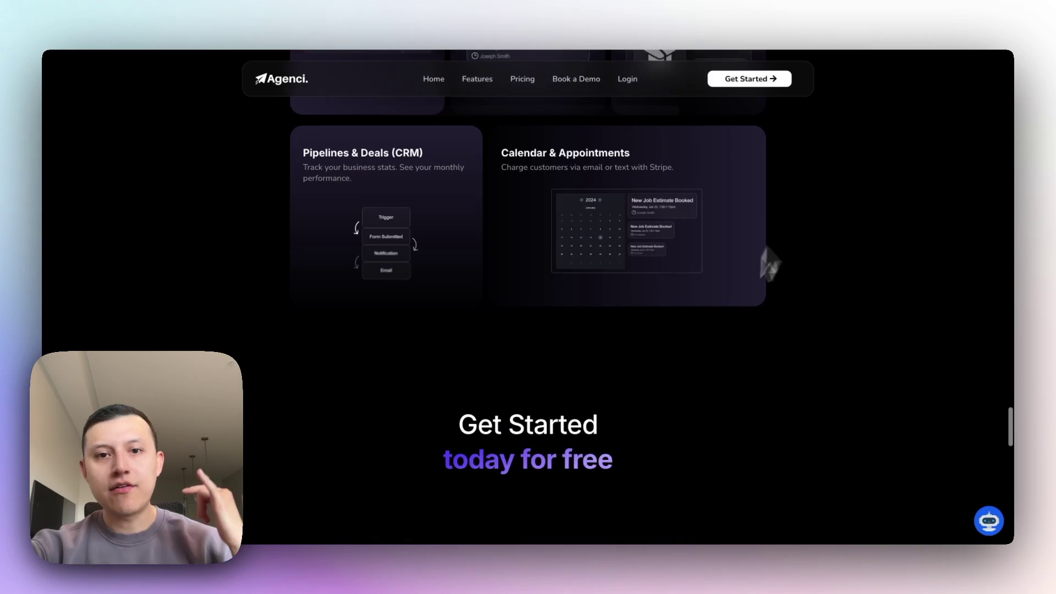
scroll(703, 377, down, 5)
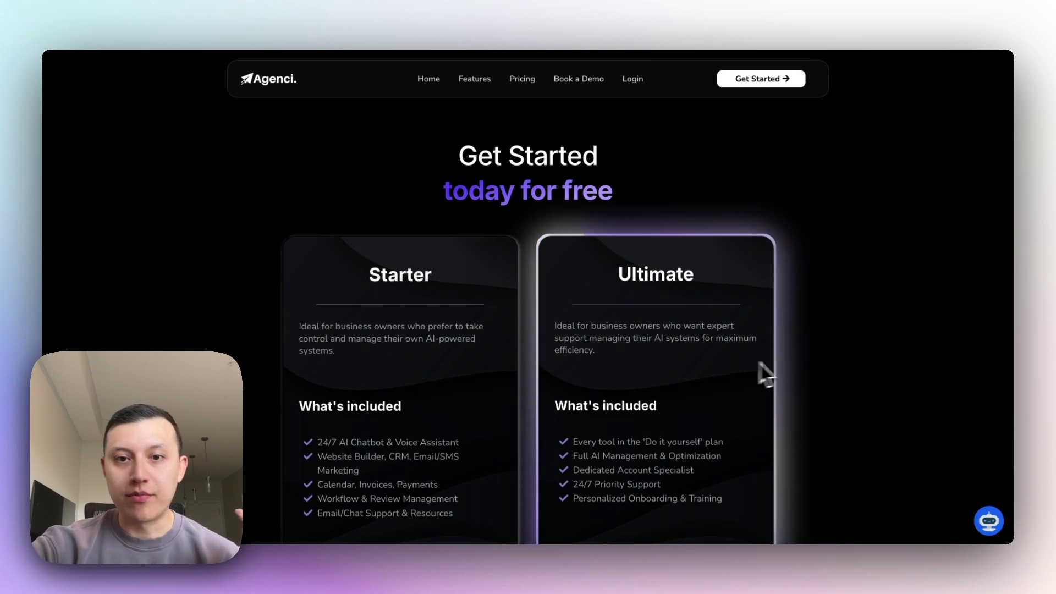
scroll(792, 371, down, 1)
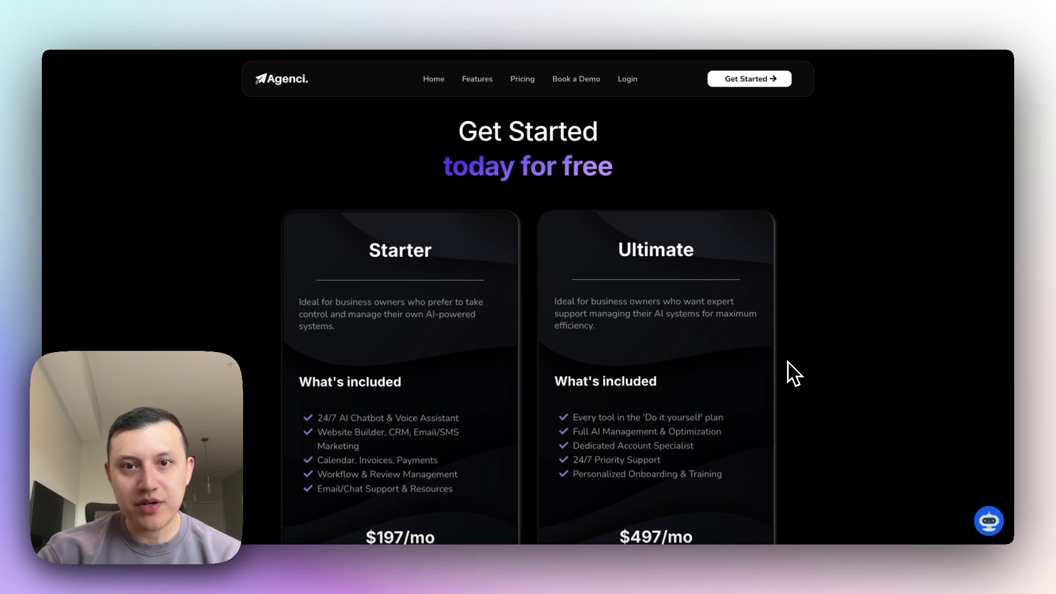
- Switch to Notion tutorial 2.7 on the moving gradient and highlight the glow-gradient-child class name in Step 1
click(594, 19)
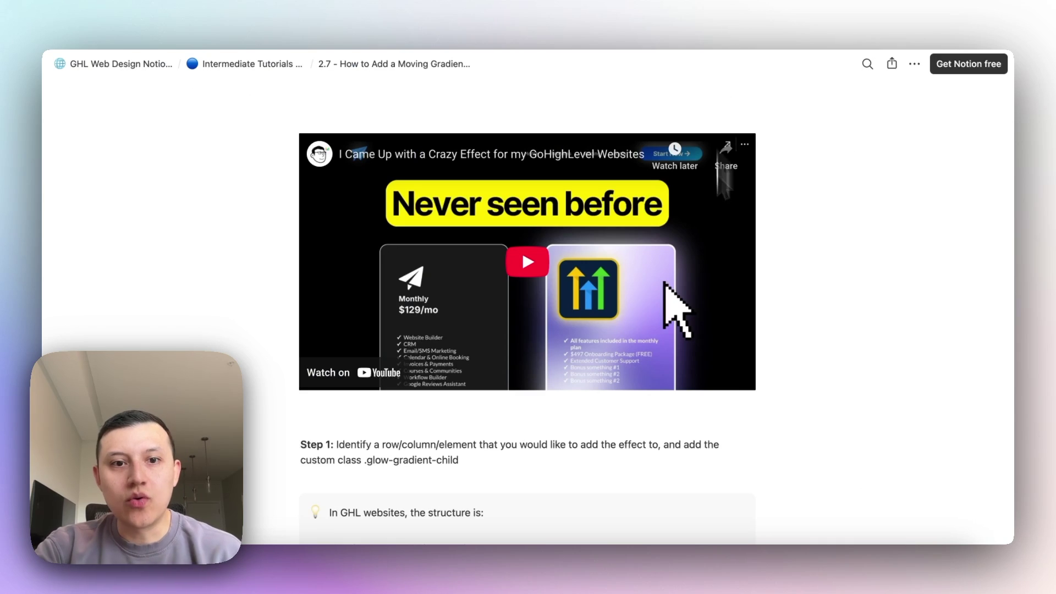
scroll(730, 384, down, 5)
scroll(729, 384, down, 2)
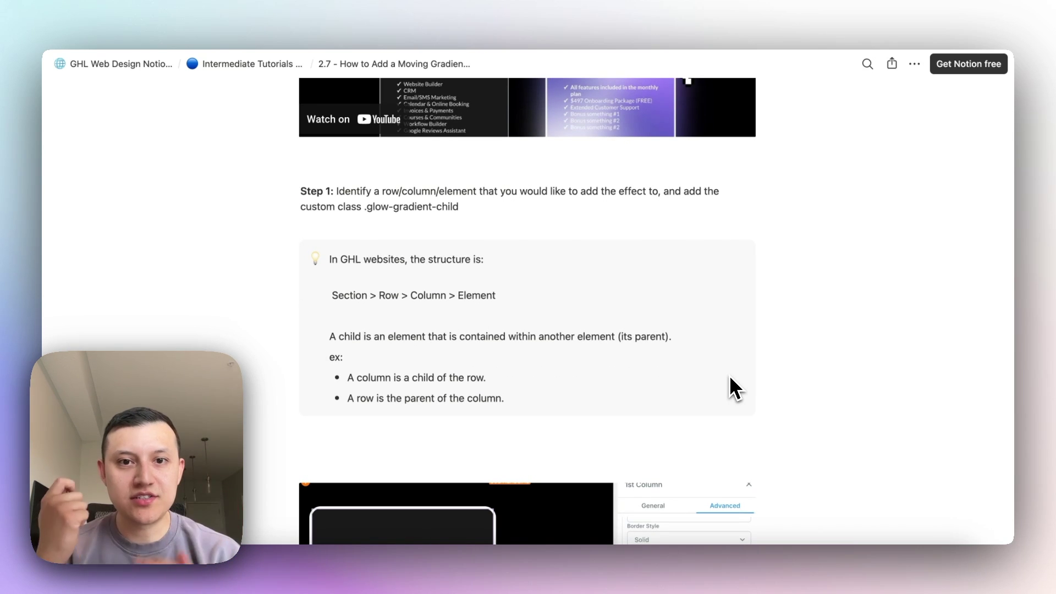
scroll(627, 365, down, 3)
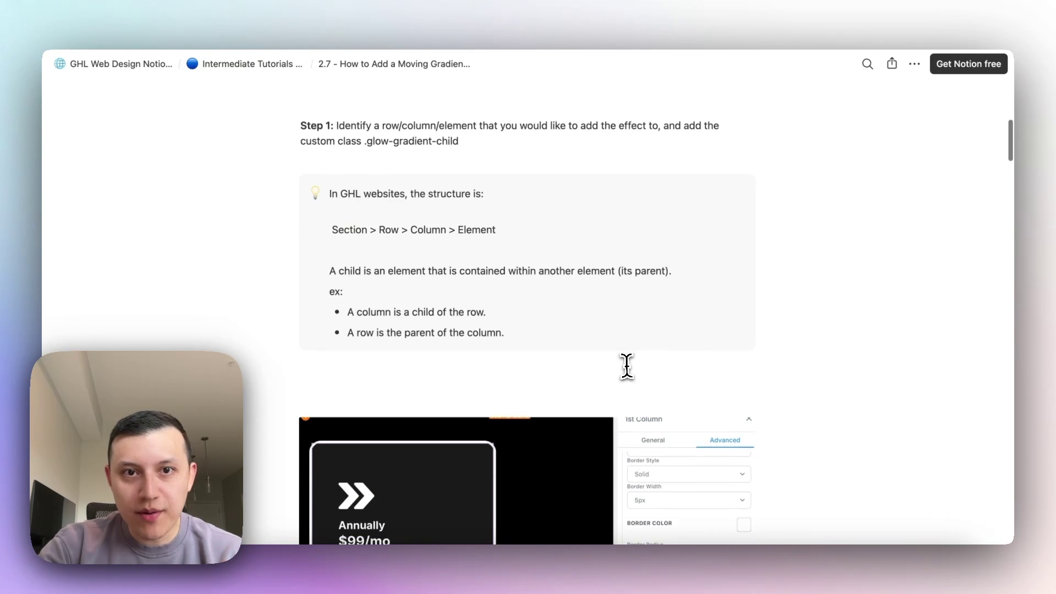
scroll(624, 371, up, 3)
drag(458, 224, 372, 224)
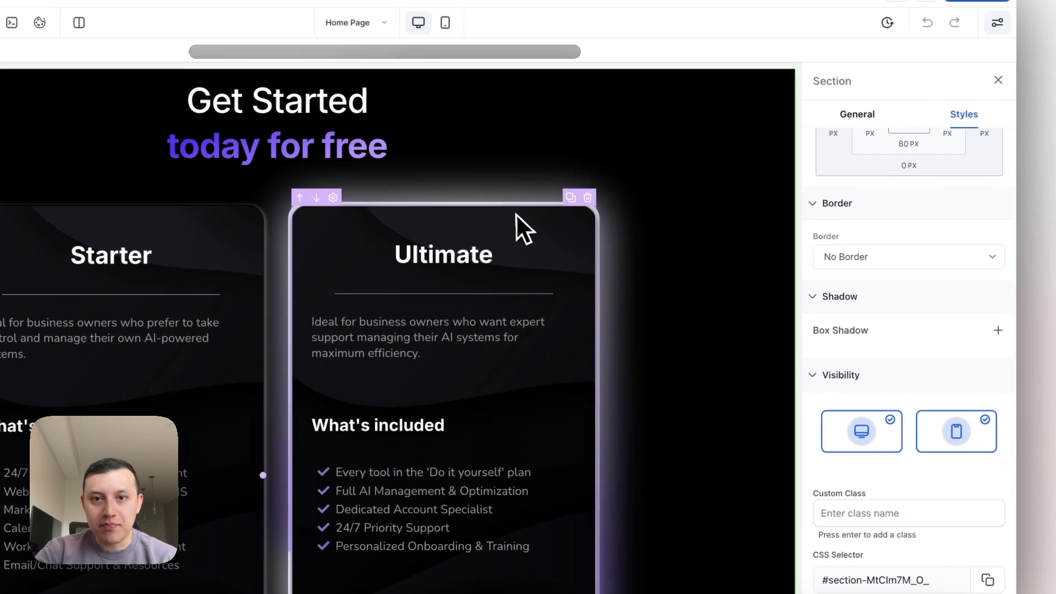
- Select the Ultimate pricing card's column in the page builder and inspect its custom classes
click(571, 295)
scroll(928, 329, down, 3)
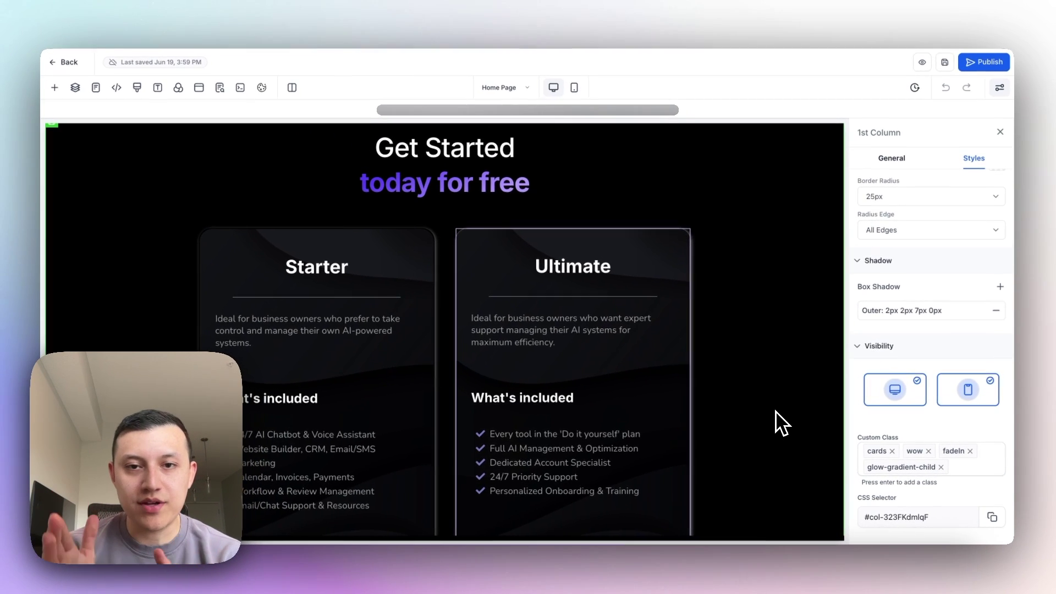
click(653, 253)
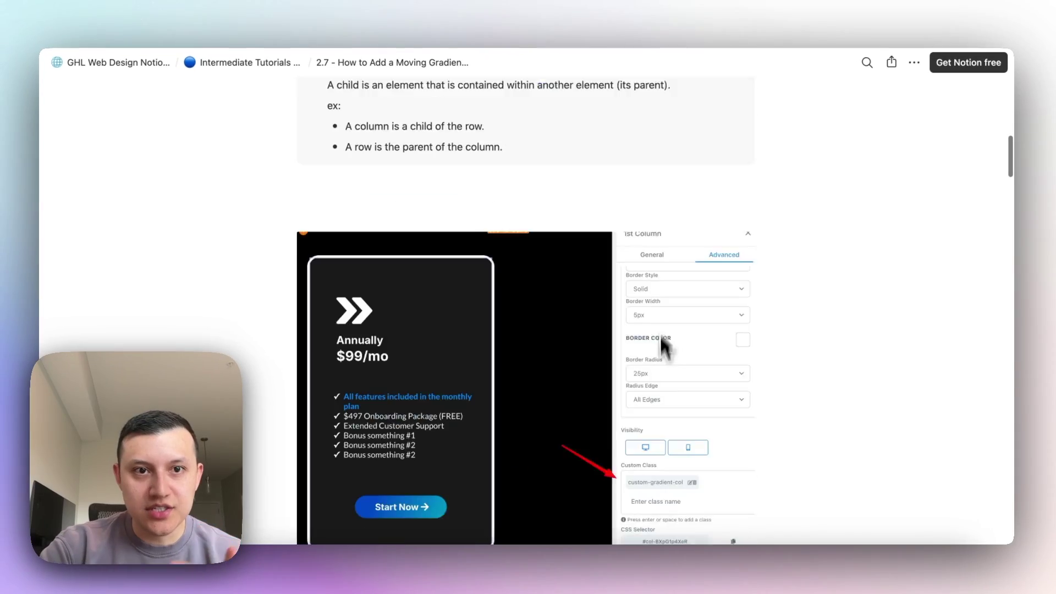
- Read through Step 2 of the moving gradient tutorial and find the custom CSS code under Step 3
scroll(662, 377, down, 10)
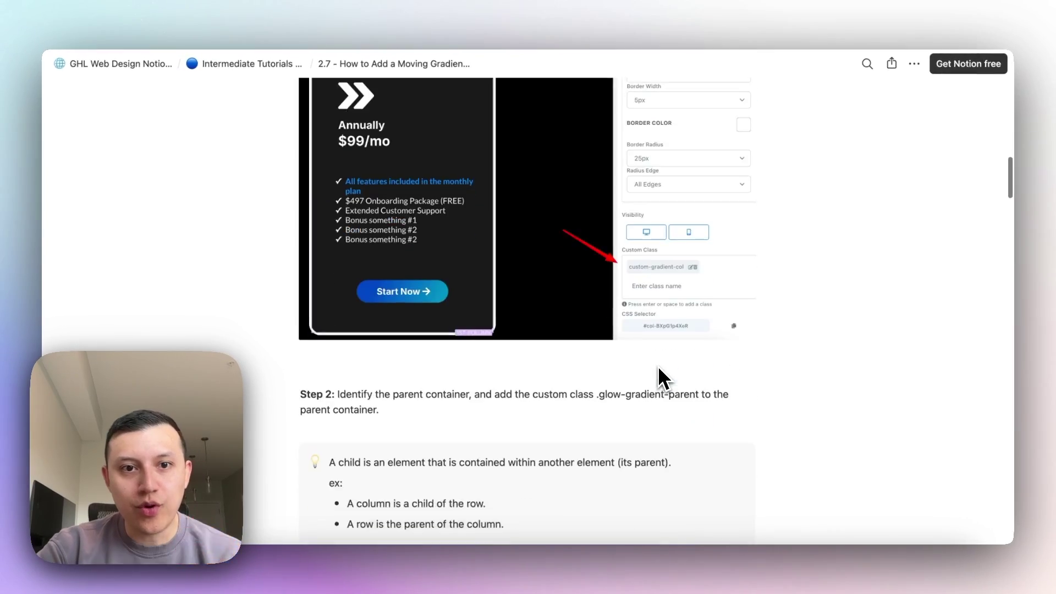
scroll(662, 378, down, 10)
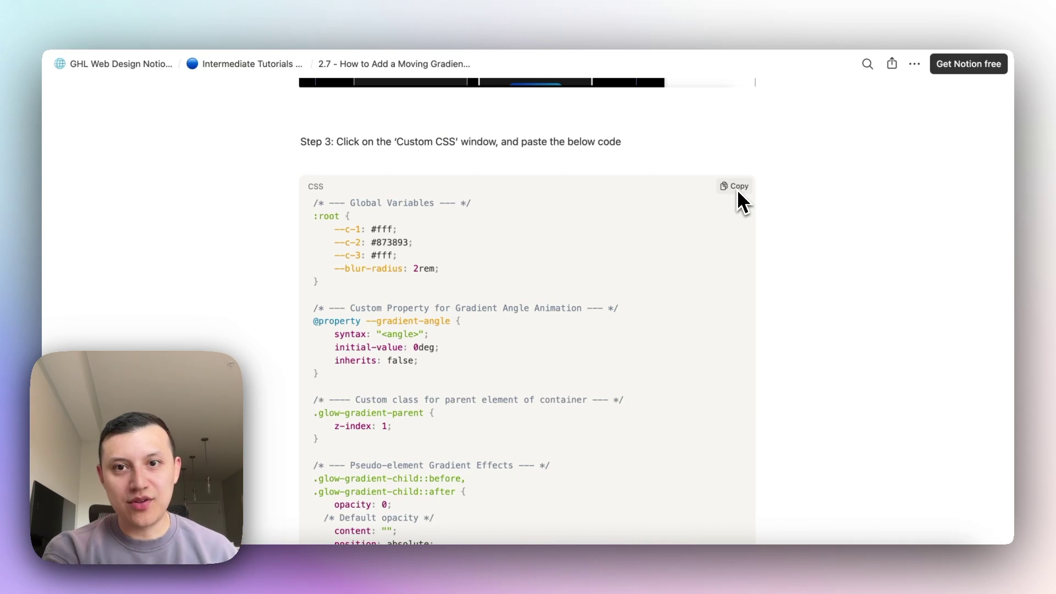
- Copy the custom CSS code under Step 3 of the moving gradient tutorial and review the rest of the code block
scroll(738, 193, down, 1)
scroll(738, 209, up, 2)
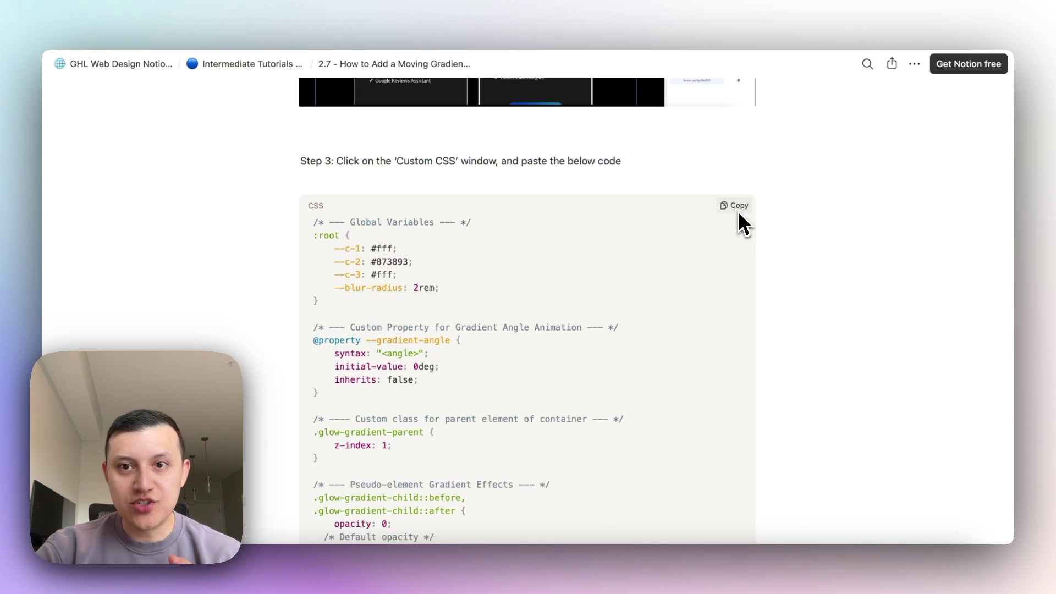
scroll(738, 214, down, 2)
scroll(744, 222, down, 1)
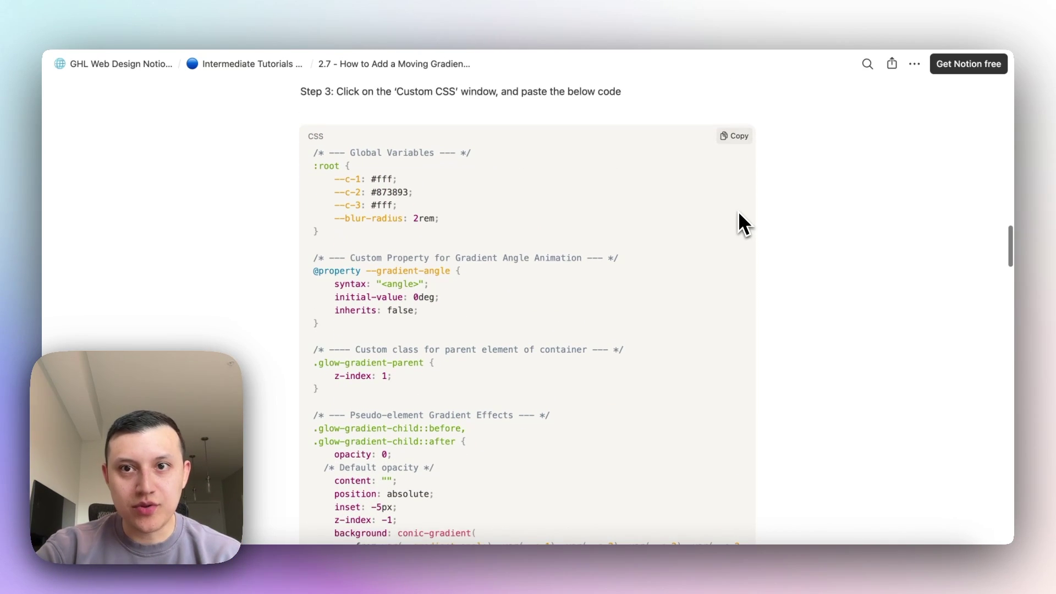
click(739, 141)
scroll(743, 150, down, 10)
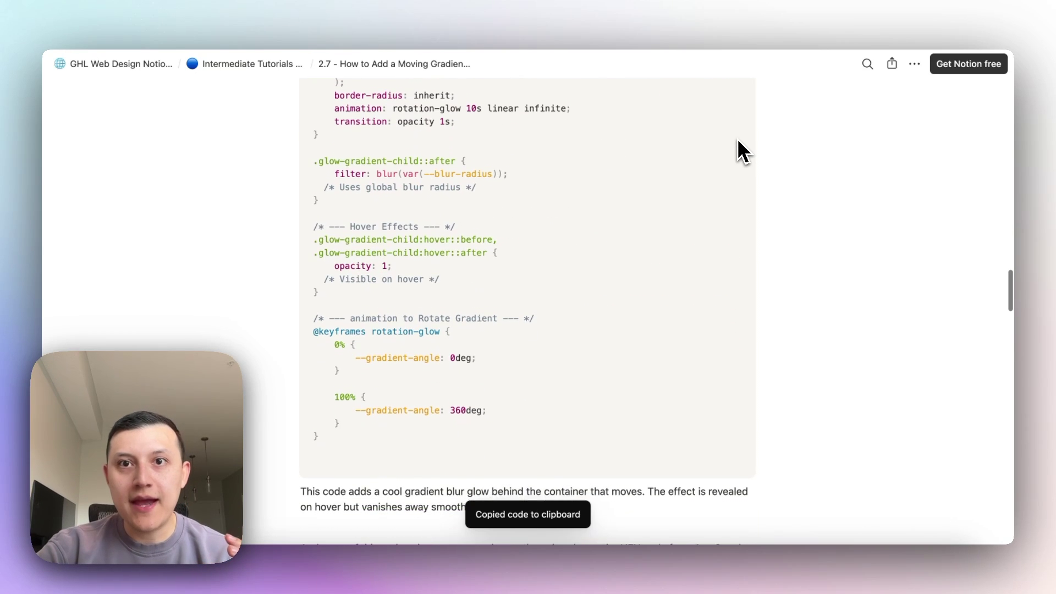
- Switch to the page builder, open its Custom CSS window and close it, returning to the pricing cards
click(586, 25)
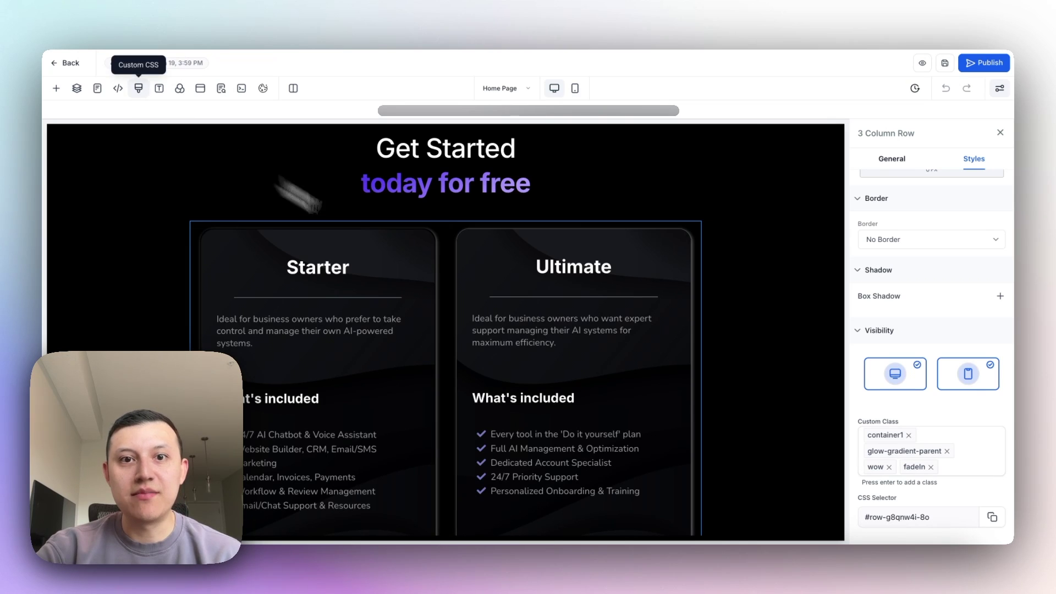
click(139, 88)
click(739, 146)
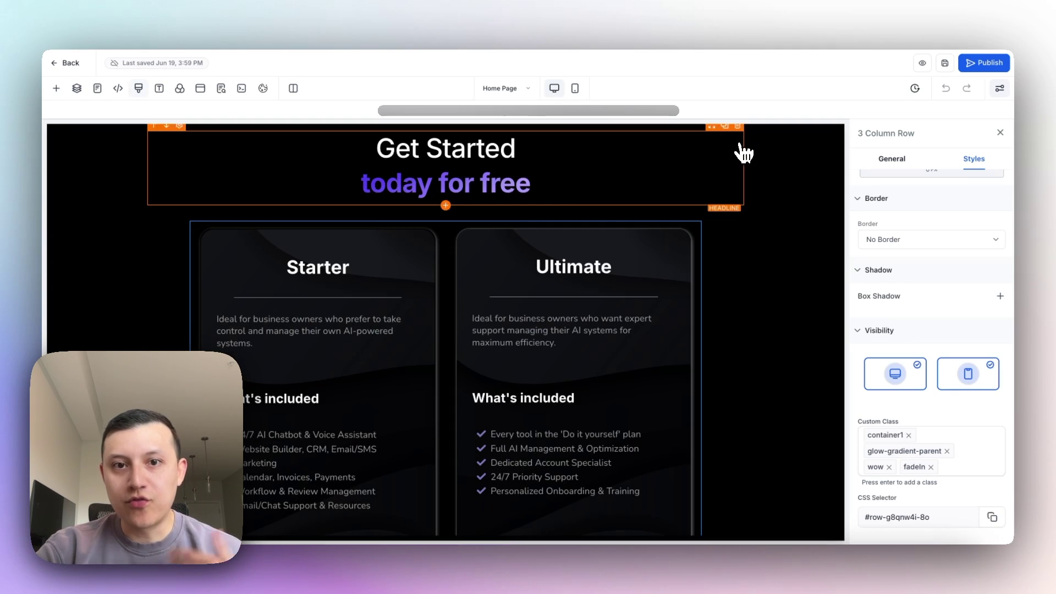
scroll(752, 286, down, 2)
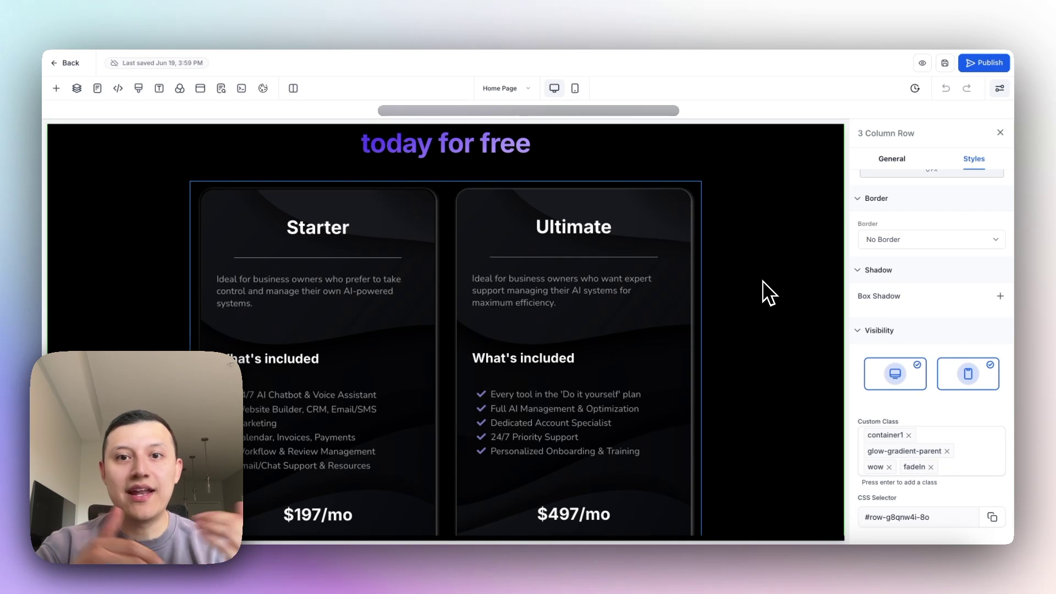
scroll(769, 291, down, 2)
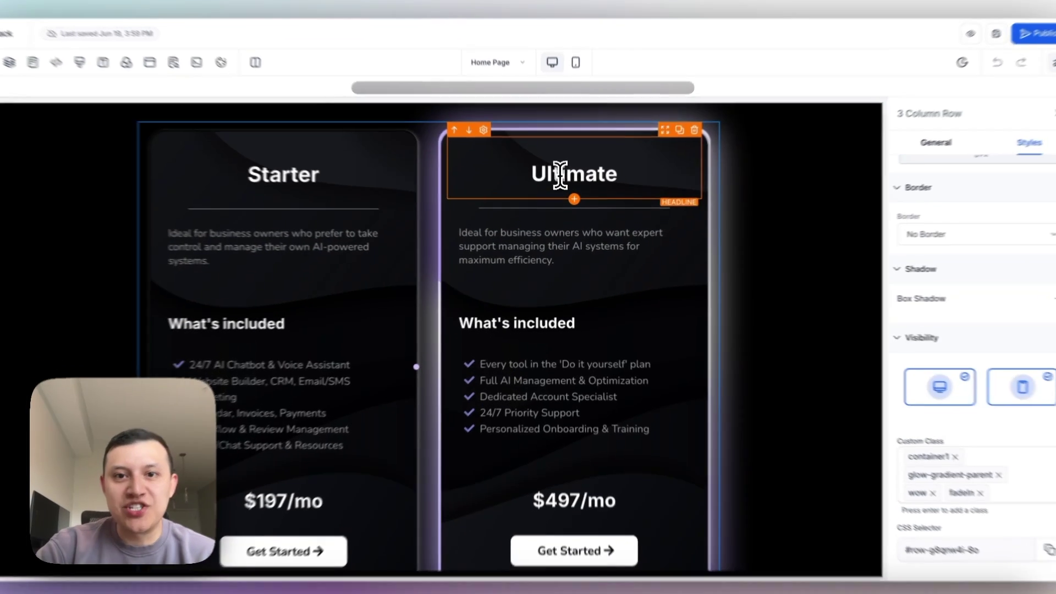
- Select the "Ultimate" and "What's included" headlines of the pricing card in the page builder and check the glow around the card
click(561, 185)
click(514, 243)
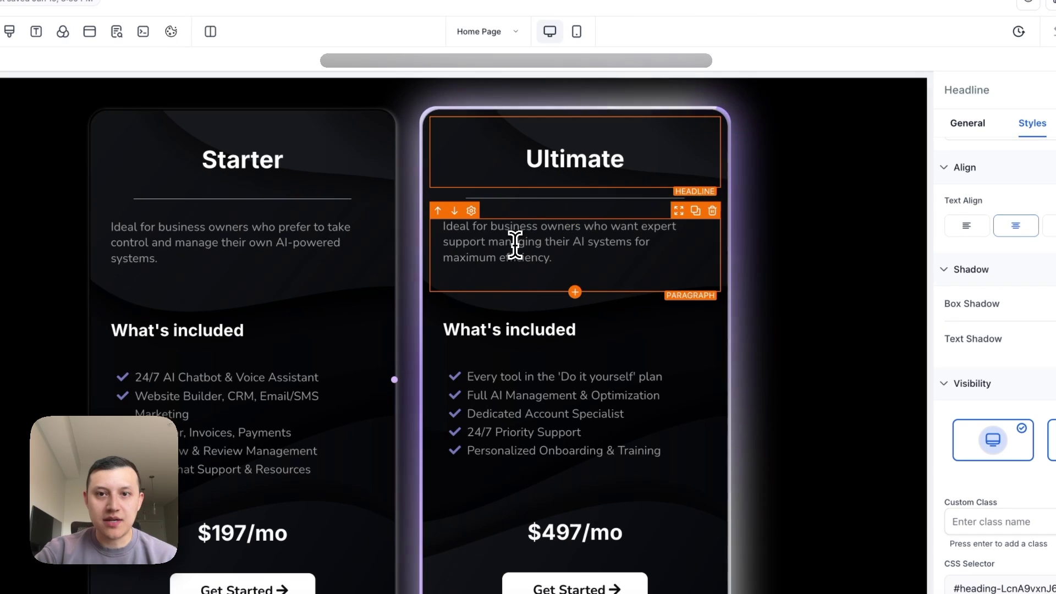
scroll(516, 237, down, 3)
click(495, 267)
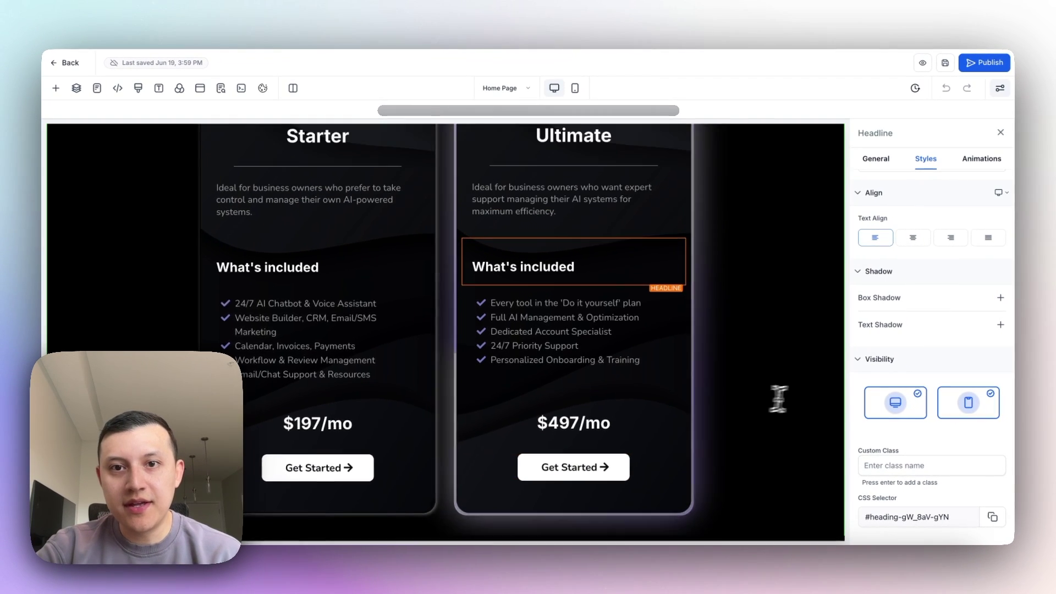
scroll(779, 399, up, 2)
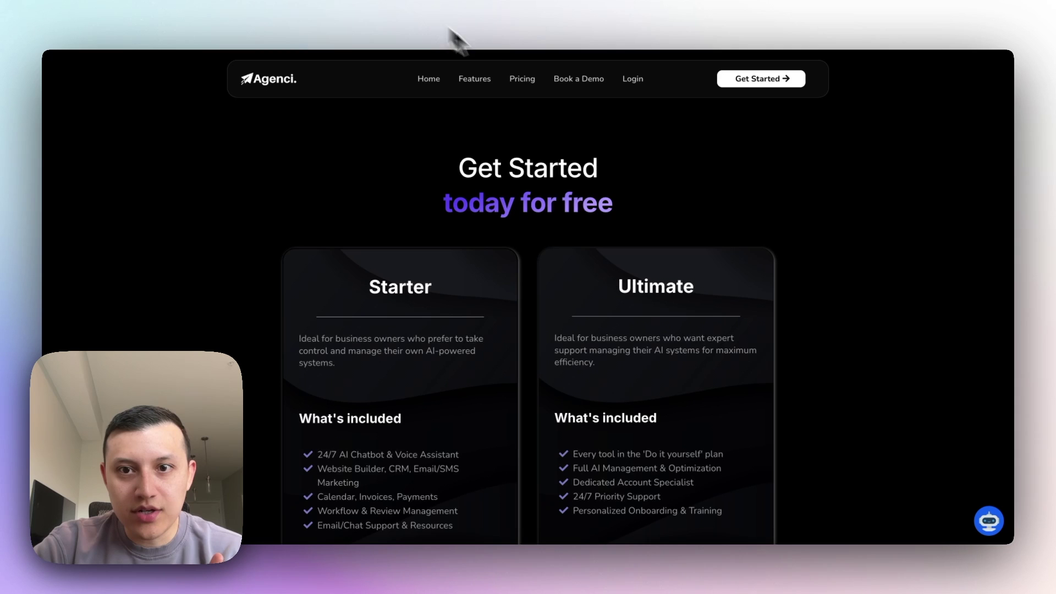
- Switch to the live page and examine the glow effect on the Starter and Ultimate pricing cards
scroll(865, 297, down, 3)
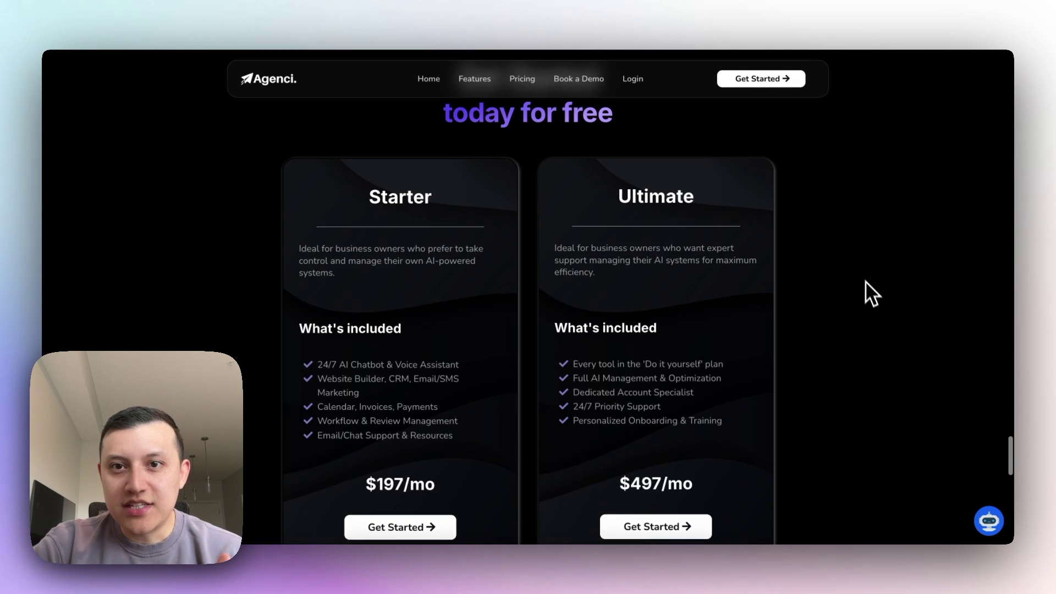
scroll(861, 275, up, 2)
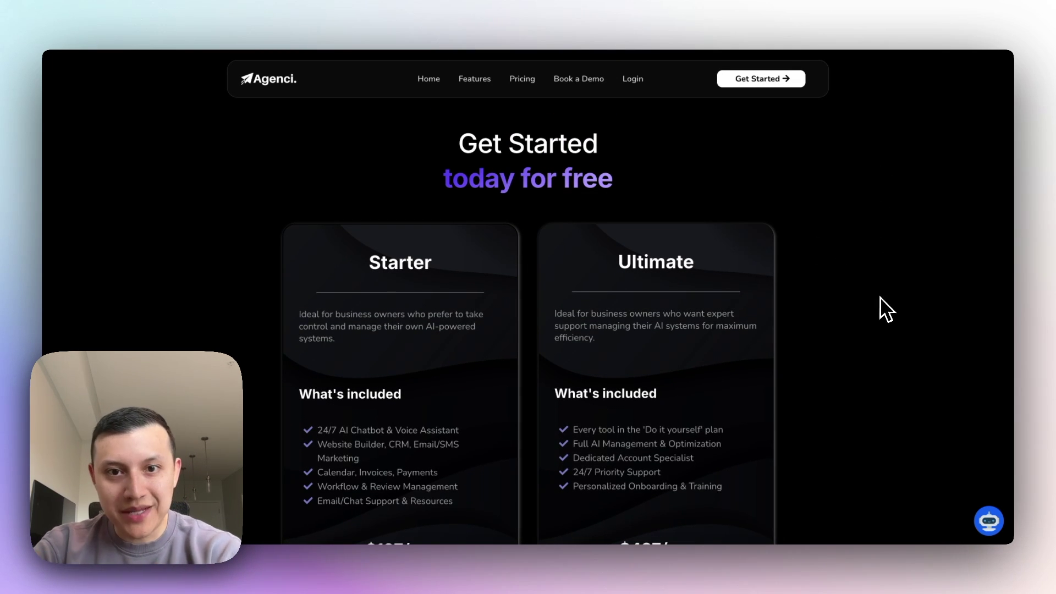
scroll(879, 296, down, 2)
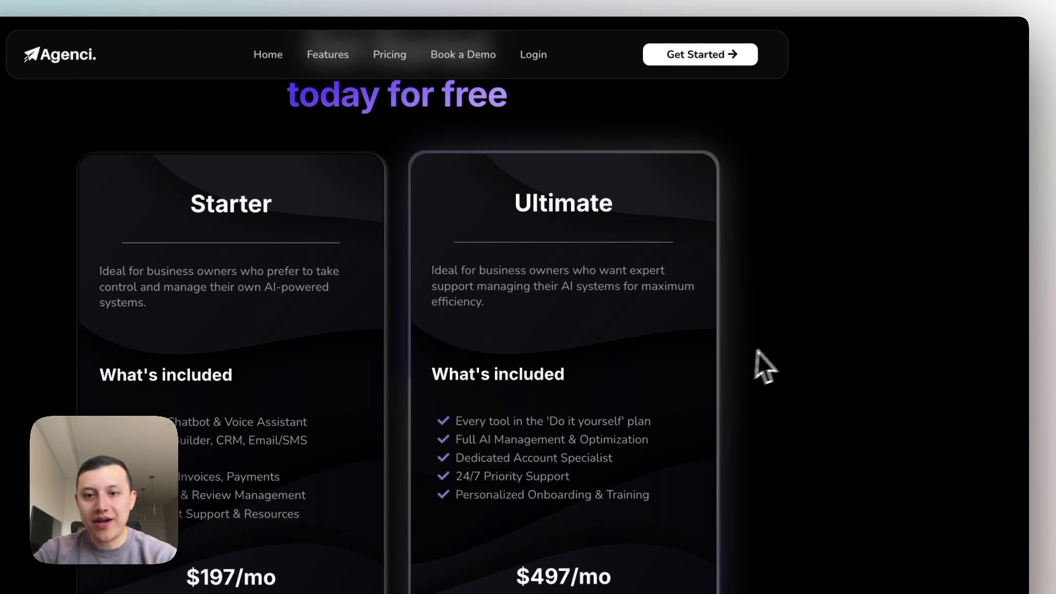
scroll(781, 358, down, 3)
scroll(781, 358, up, 1)
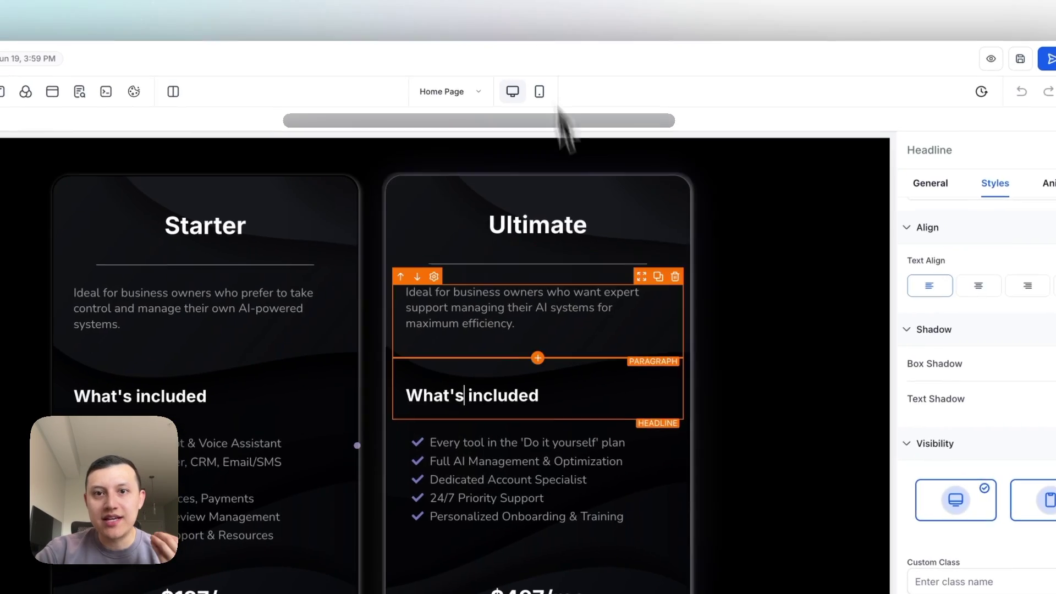
- Look over the live page's feature cards, "Proven Results That Drive Growth" section and "Ready to grow your business with AI?" closing section
click(584, 194)
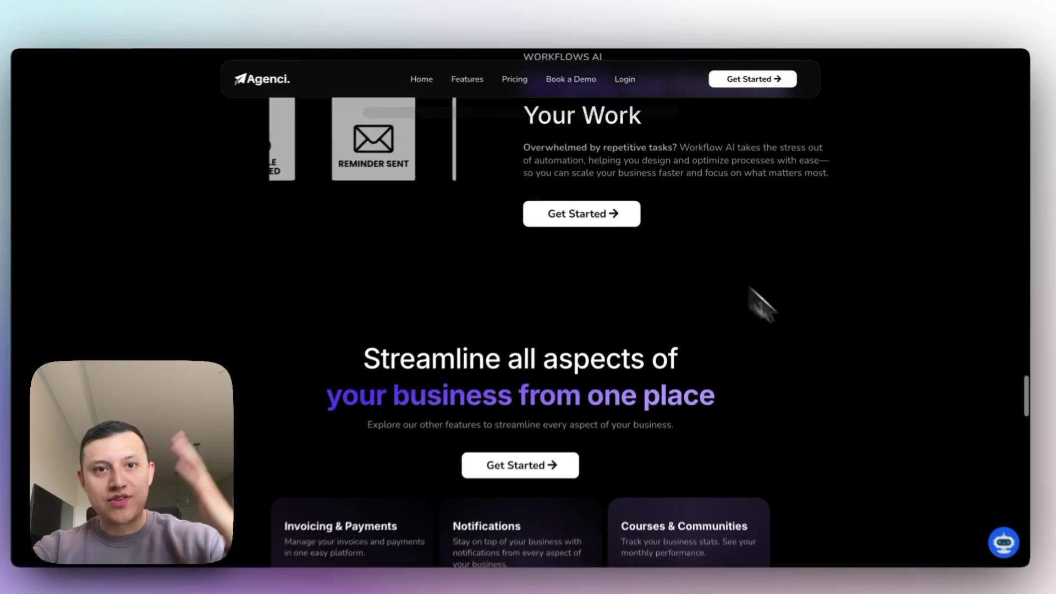
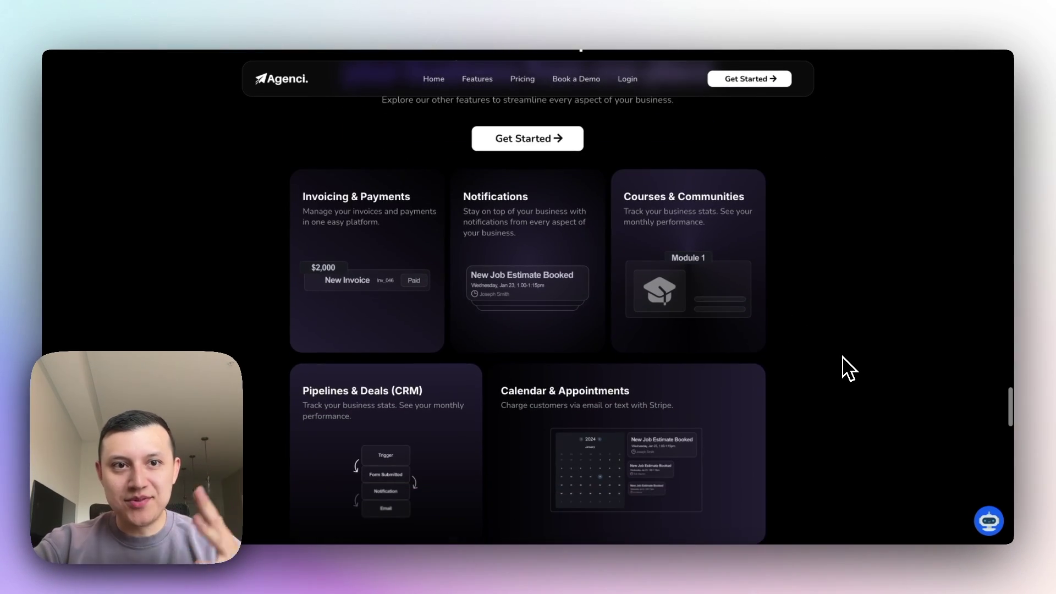
scroll(849, 368, down, 10)
scroll(849, 368, up, 1)
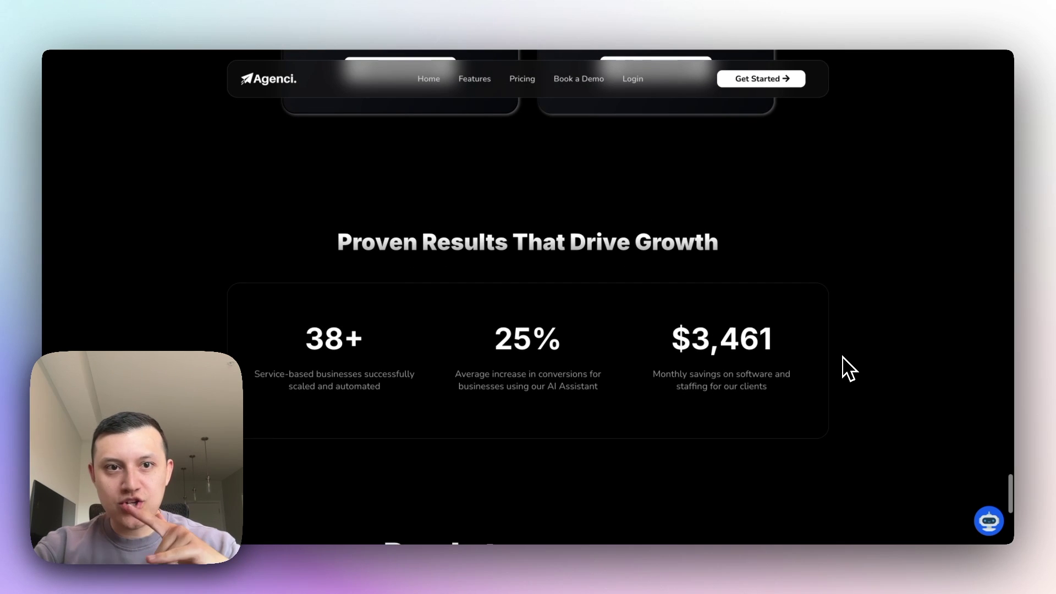
scroll(850, 369, down, 7)
scroll(849, 368, up, 8)
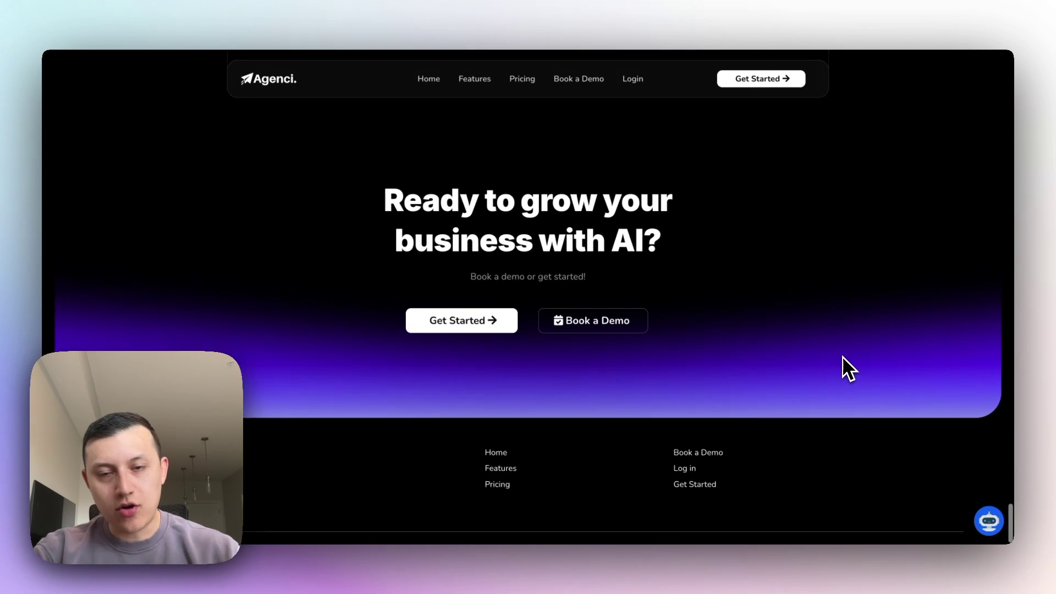
scroll(849, 369, up, 15)
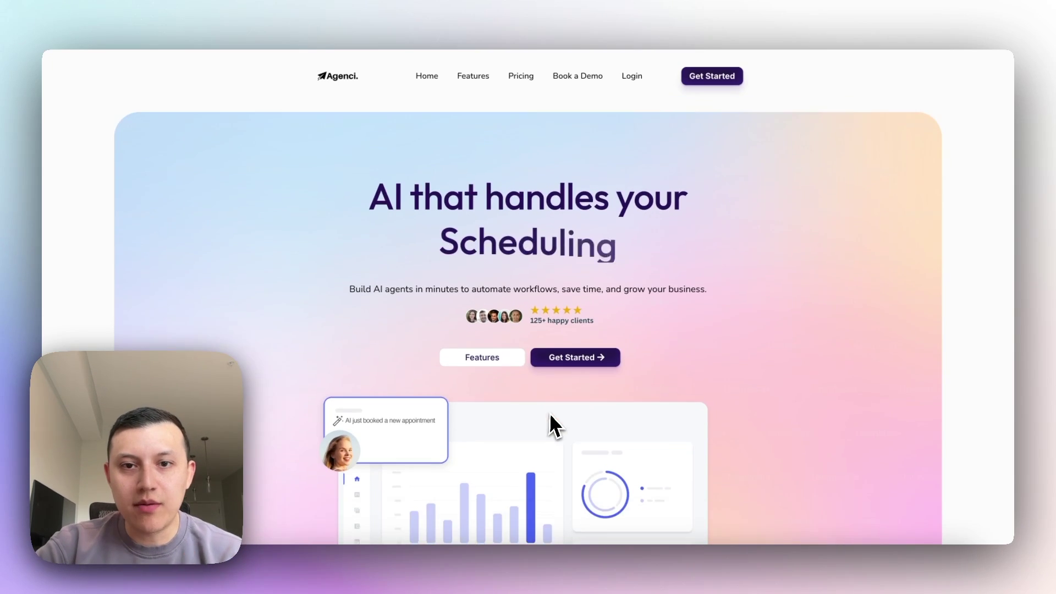
- Look through the light-themed Agenci template on its live page and bring up its hero section in the page builder
scroll(550, 421, down, 3)
scroll(550, 414, down, 10)
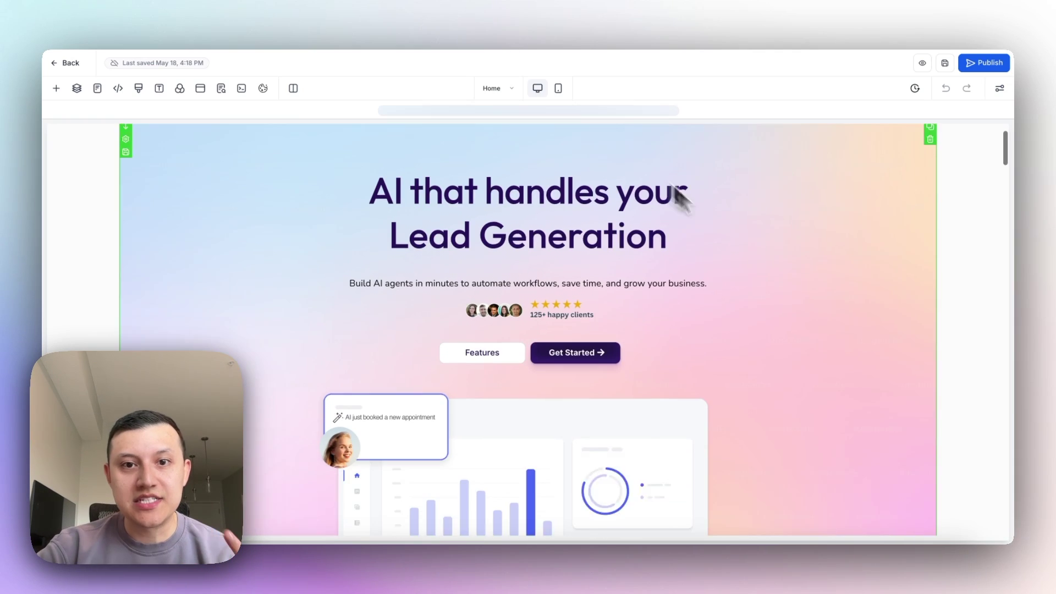
scroll(741, 237, down, 1)
scroll(741, 237, up, 2)
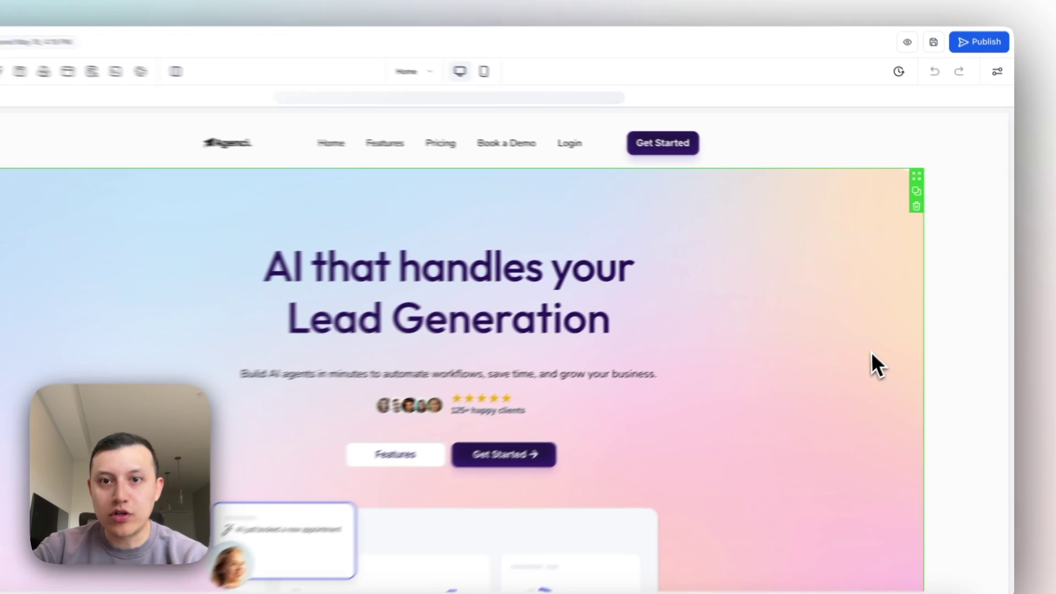
- Select the "AI that handles your Lead Generation" hero section, inspect its background image settings and close them
click(891, 349)
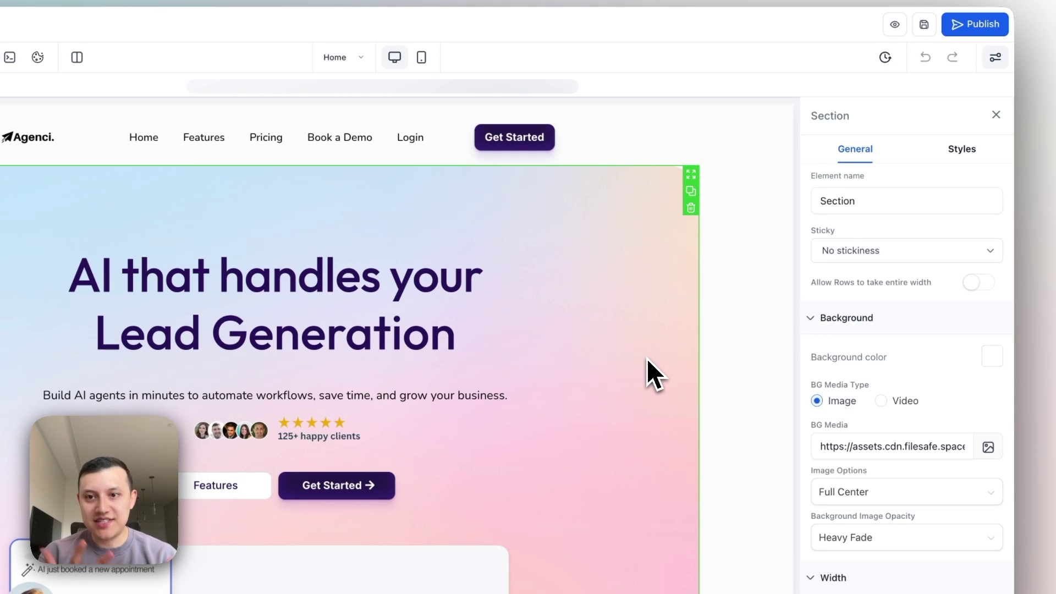
click(996, 115)
scroll(784, 373, down, 5)
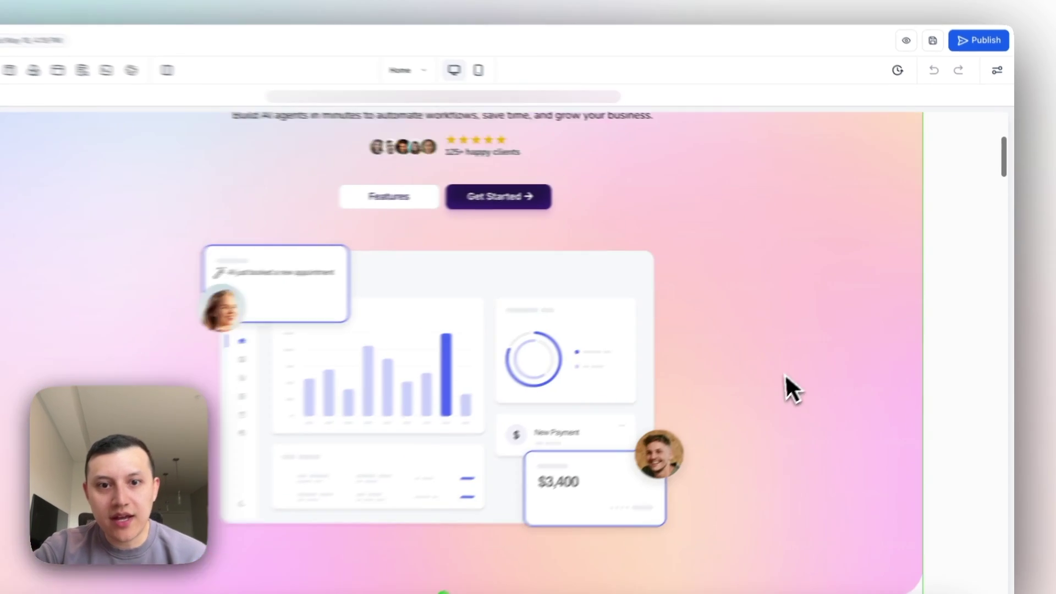
- Select the dashboard image in the hero section, inspect its image settings and close them
scroll(794, 385, up, 4)
click(632, 385)
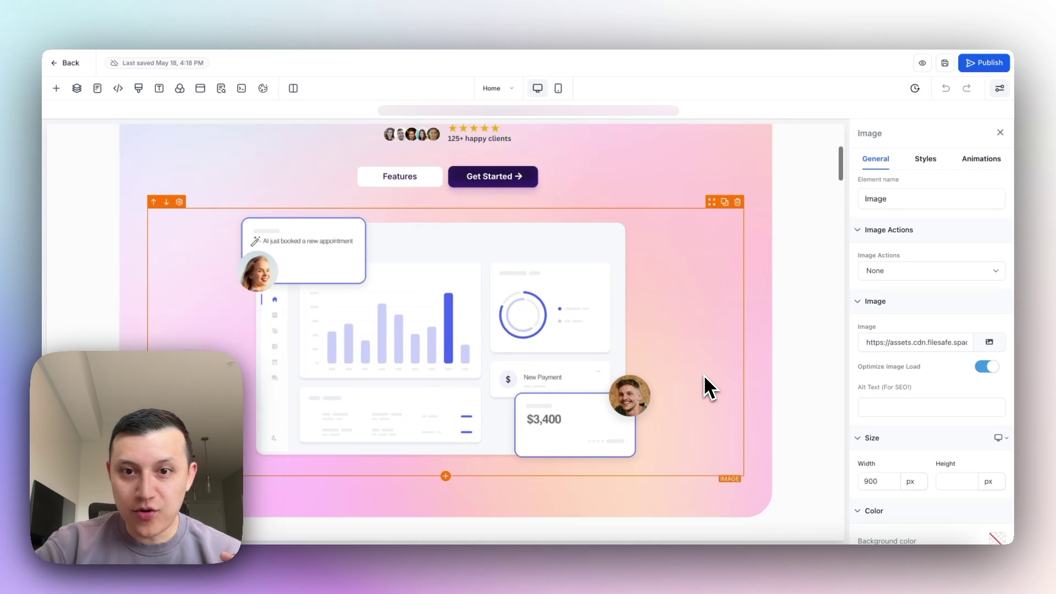
scroll(705, 377, down, 2)
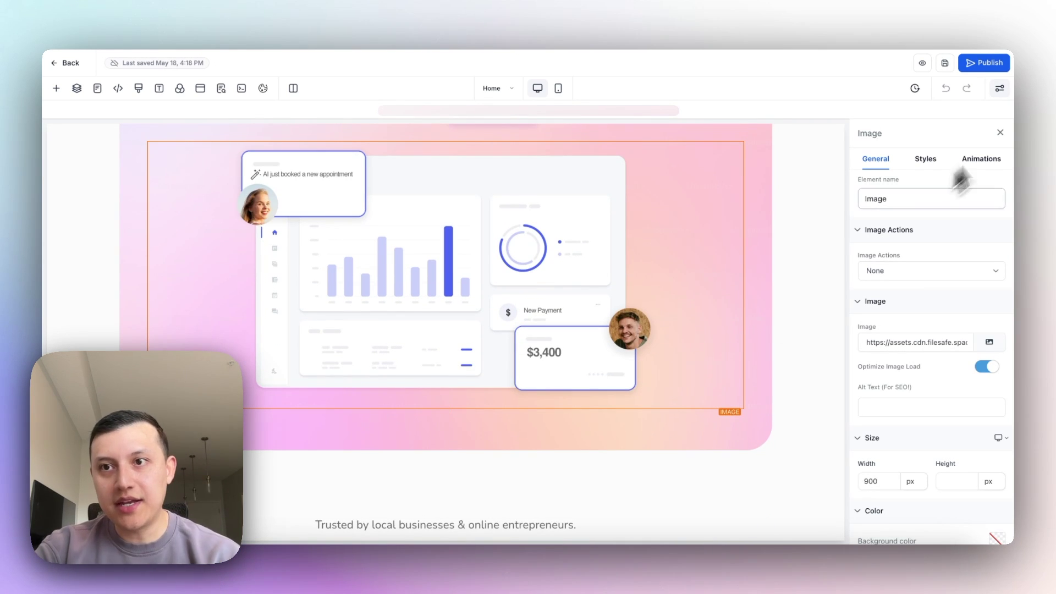
click(1000, 132)
- Select the phone image in the "Running your business can be overwhelming." section and inspect its image settings
scroll(736, 260, down, 8)
scroll(732, 262, up, 1)
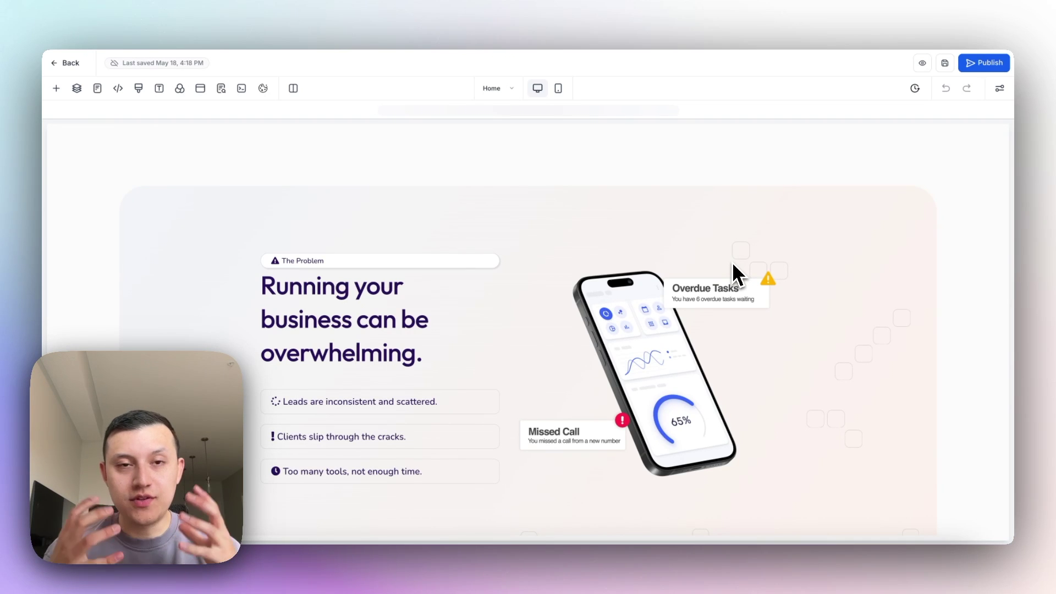
scroll(733, 265, down, 1)
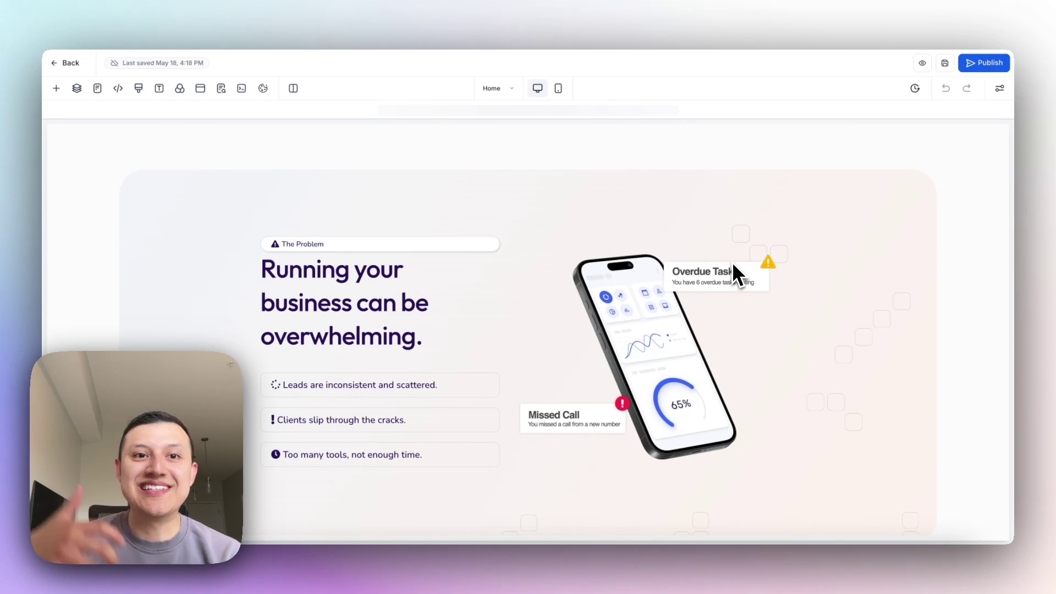
scroll(715, 275, down, 2)
click(675, 307)
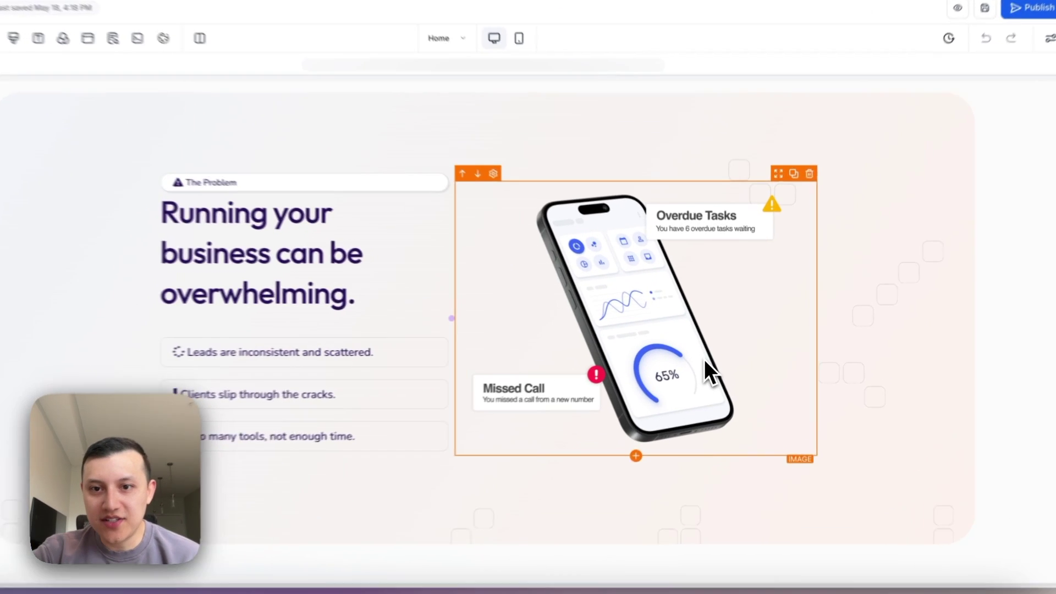
click(711, 358)
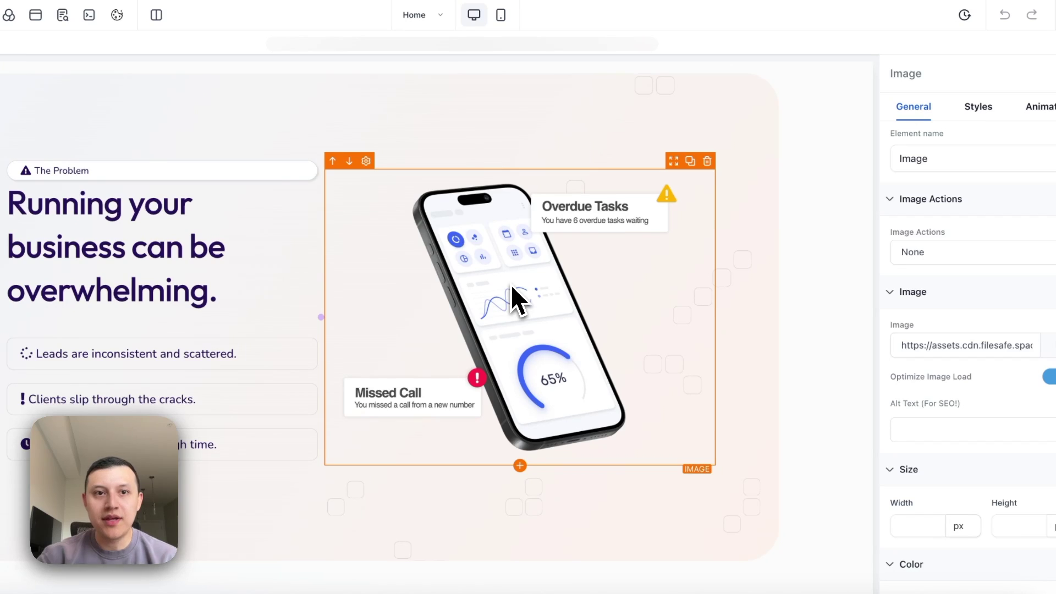
click(516, 137)
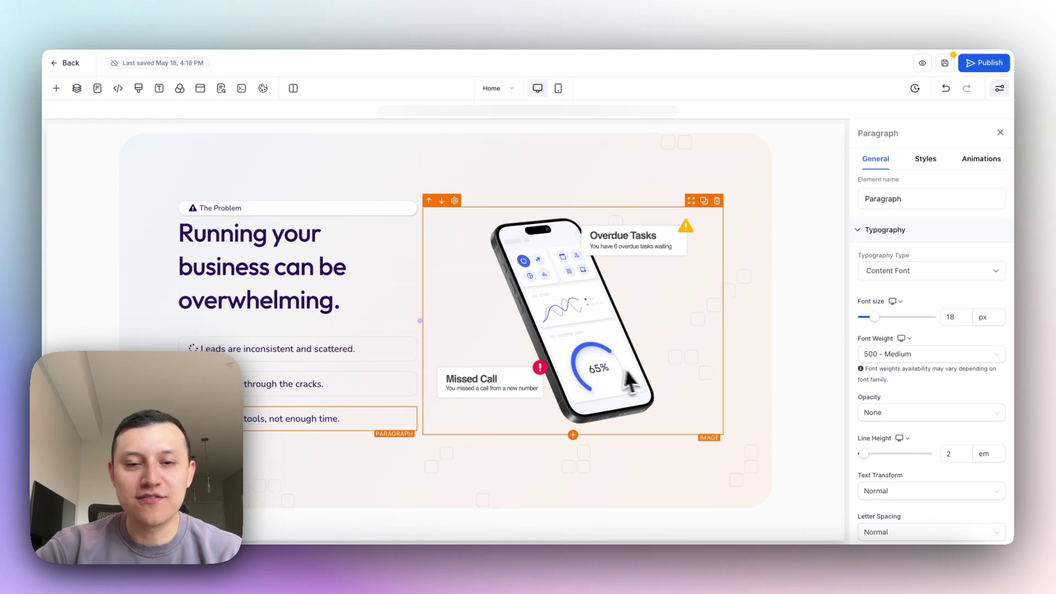
- Select the "Meet Agenci AI." section and its one-column row, and inspect their background settings
scroll(638, 369, down, 5)
scroll(639, 369, up, 2)
click(785, 315)
scroll(785, 315, down, 2)
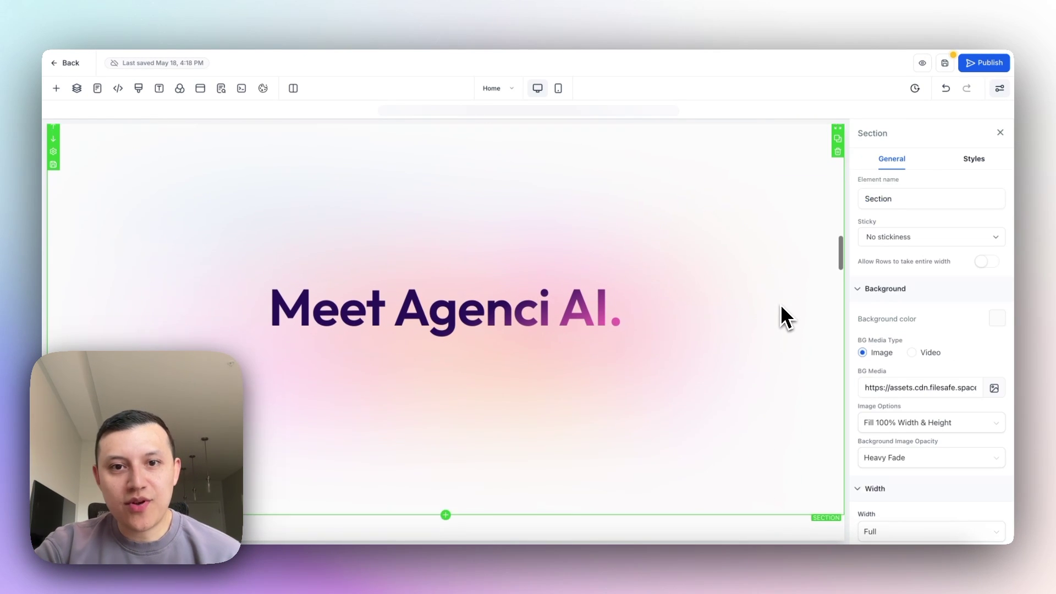
scroll(787, 316, up, 1)
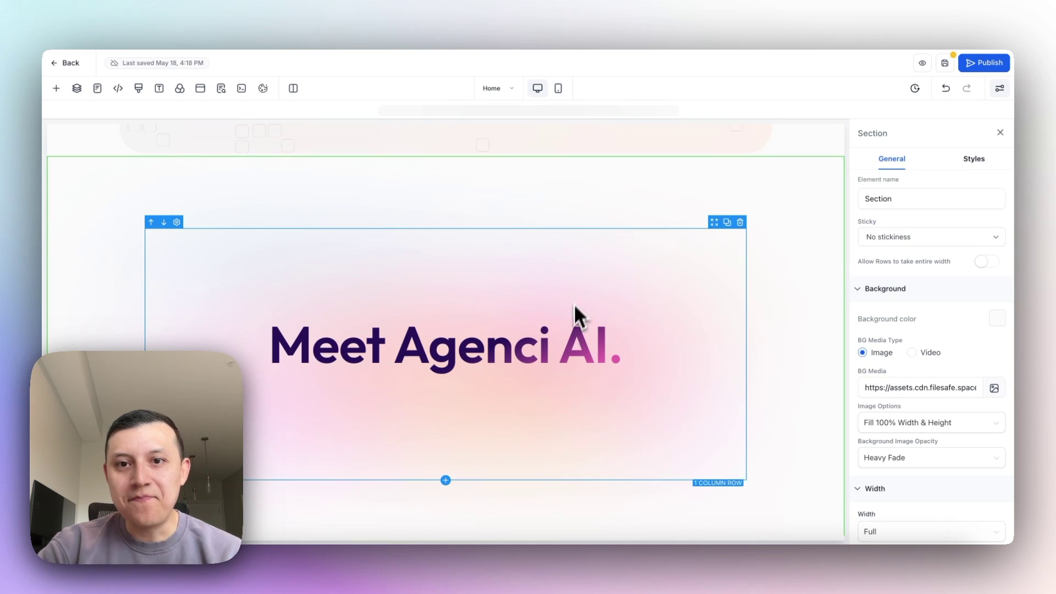
click(578, 290)
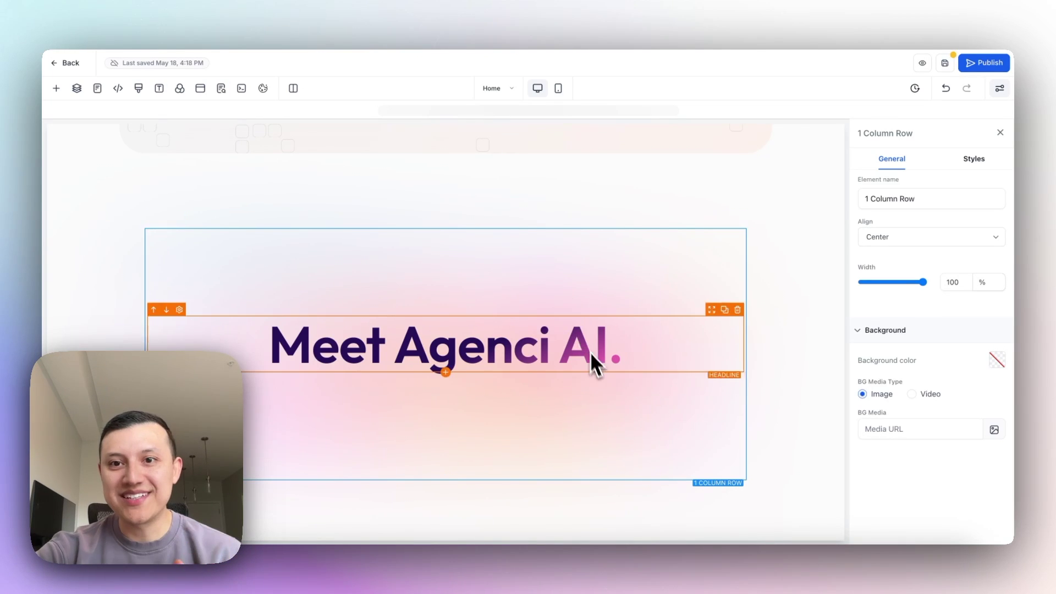
- Find the "AI working 24/7 for your business" area below the solution headline and select the section just above it
scroll(596, 363, up, 5)
scroll(596, 363, down, 3)
scroll(595, 363, down, 10)
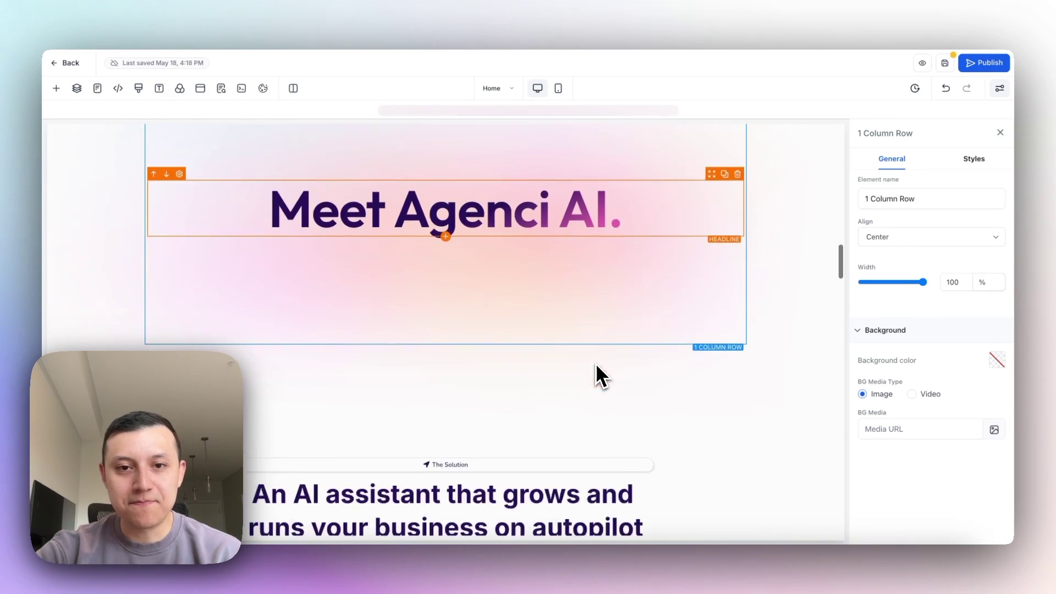
click(773, 271)
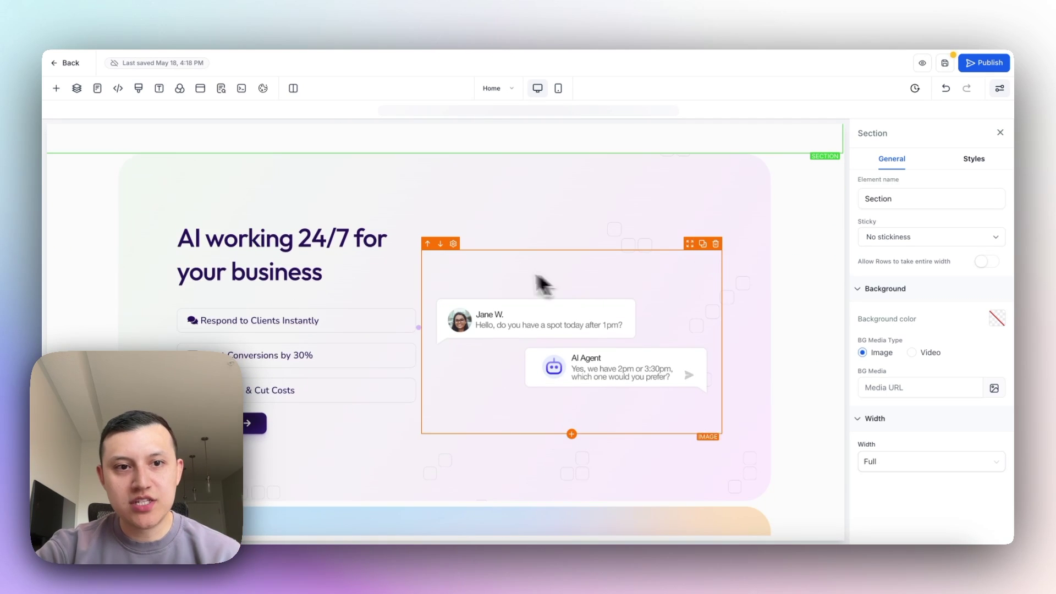
- Examine the "An AI assistant that grows and runs your business on autopilot" and "AI working 24/7 for your business" sections in the editor and live page
scroll(420, 264, up, 15)
scroll(511, 302, down, 8)
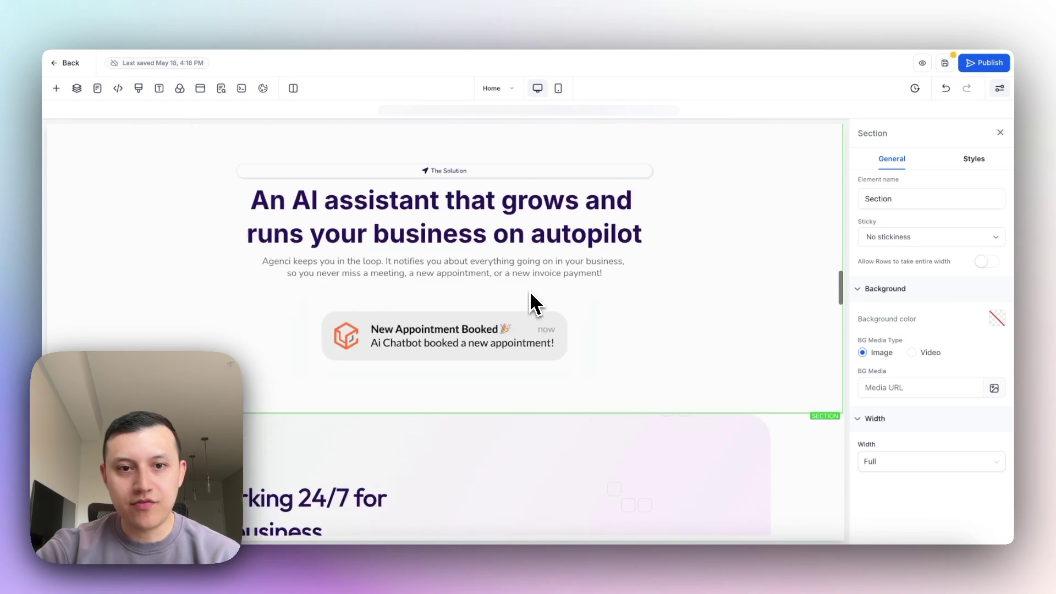
scroll(539, 300, down, 5)
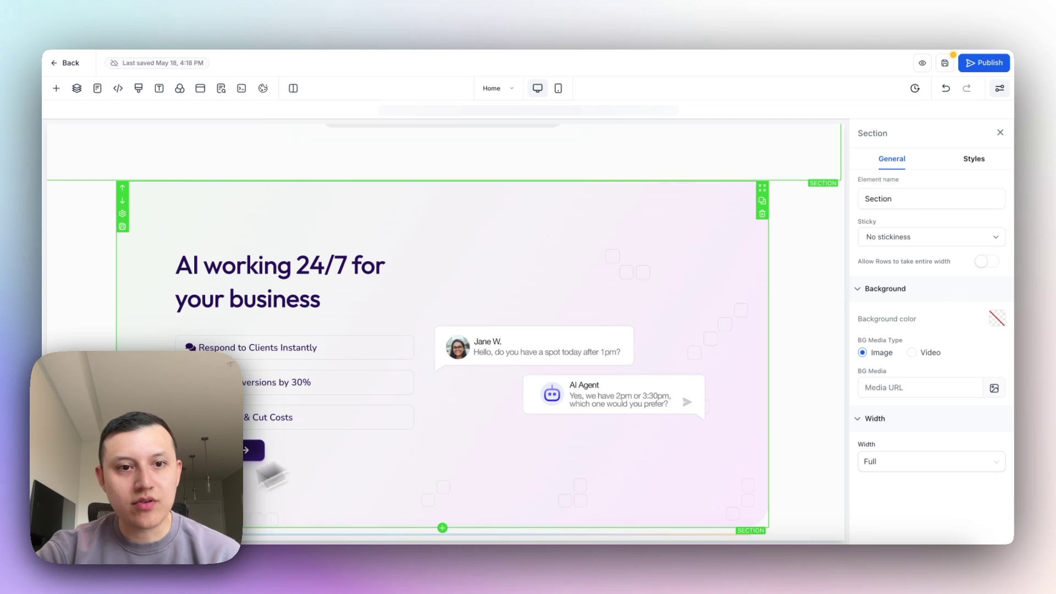
scroll(708, 455, down, 2)
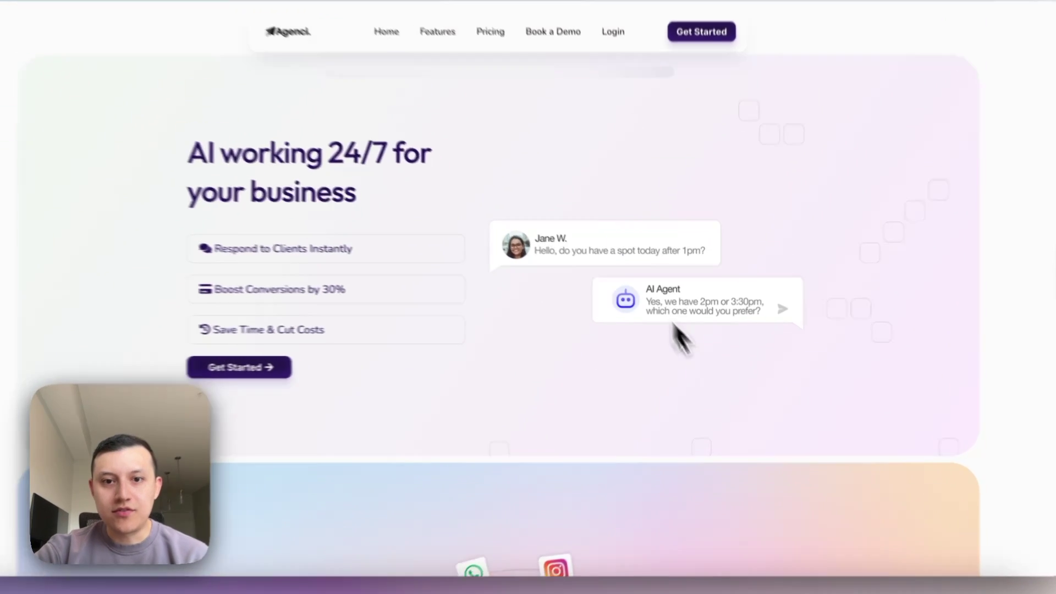
scroll(683, 330, down, 4)
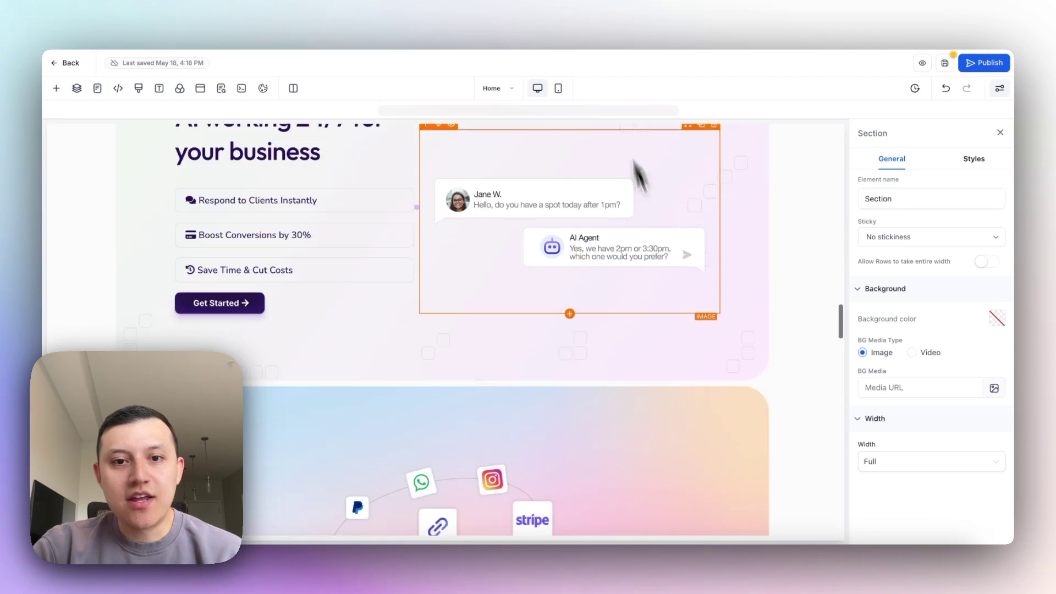
- Select the "Seamless" sub headline above "Connects with your favorite tools" and the section behind it to inspect their settings
scroll(649, 220, down, 4)
scroll(665, 264, down, 2)
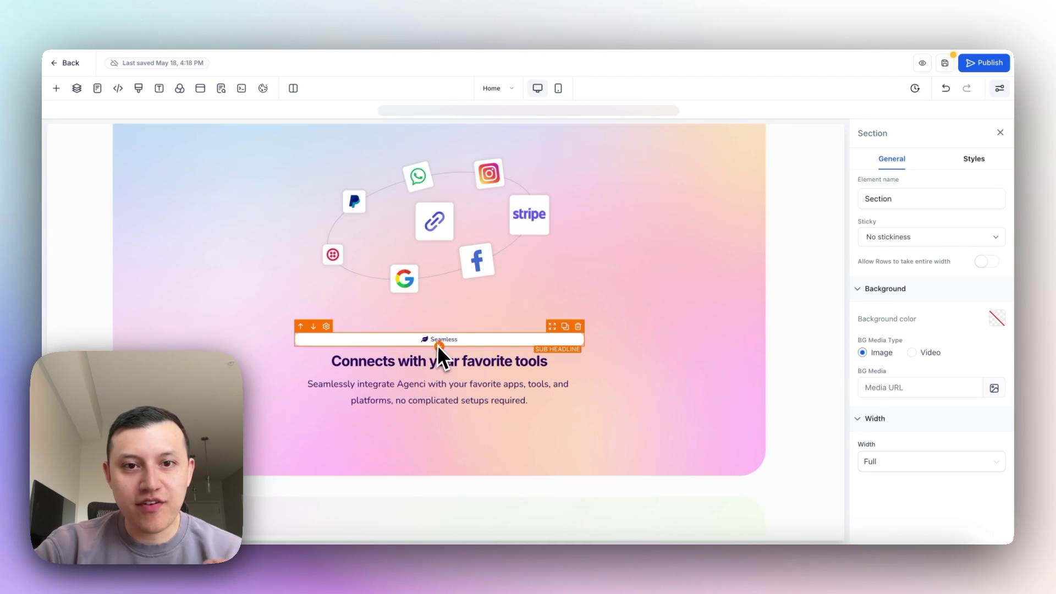
click(491, 344)
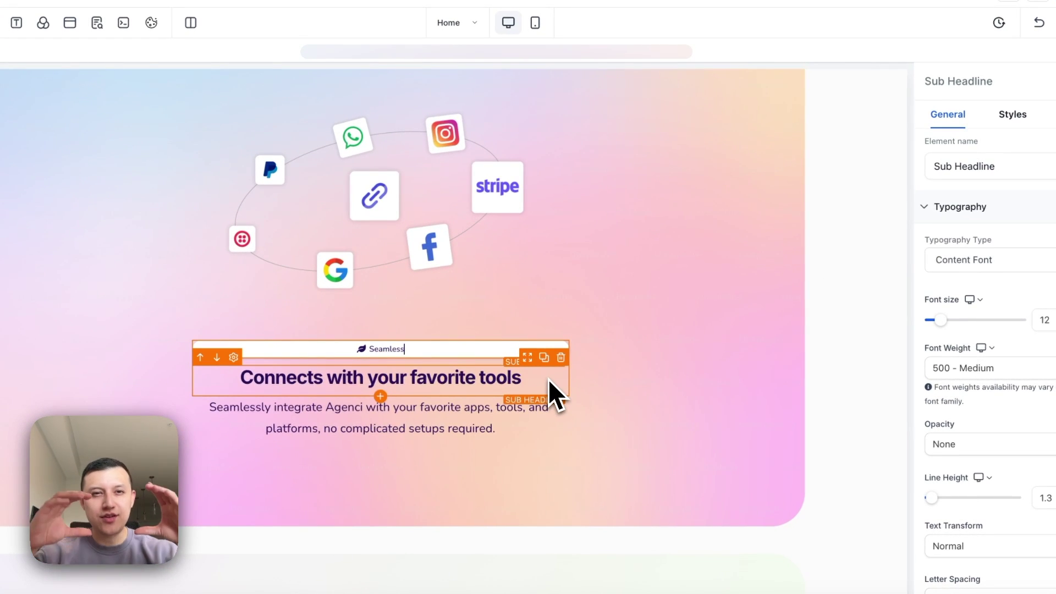
click(736, 357)
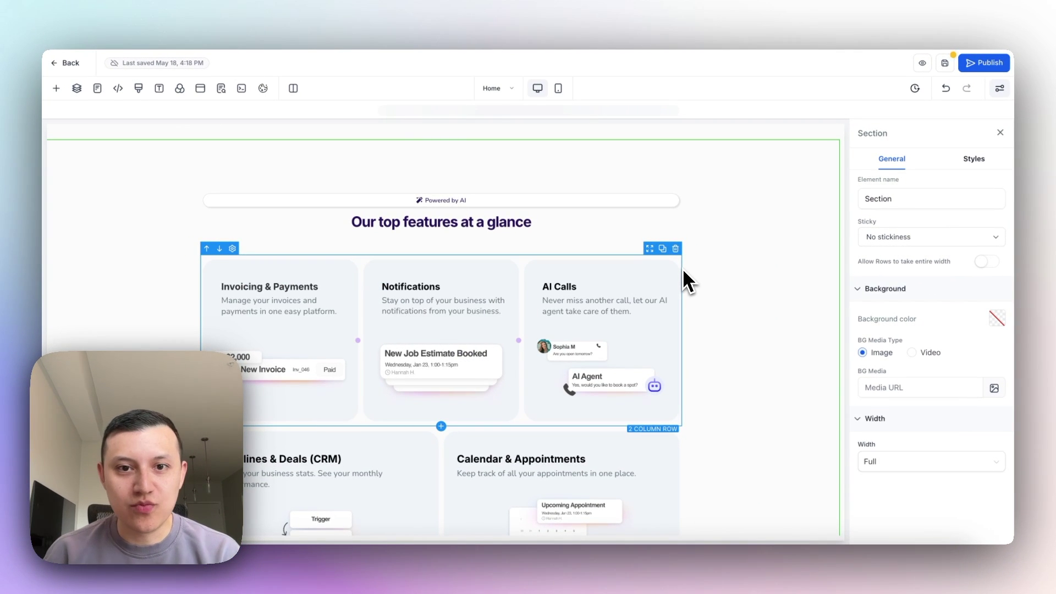
- In the "Our top features at a glance" section, inspect the background settings of the AI Calls column and its image settings
scroll(687, 282, down, 3)
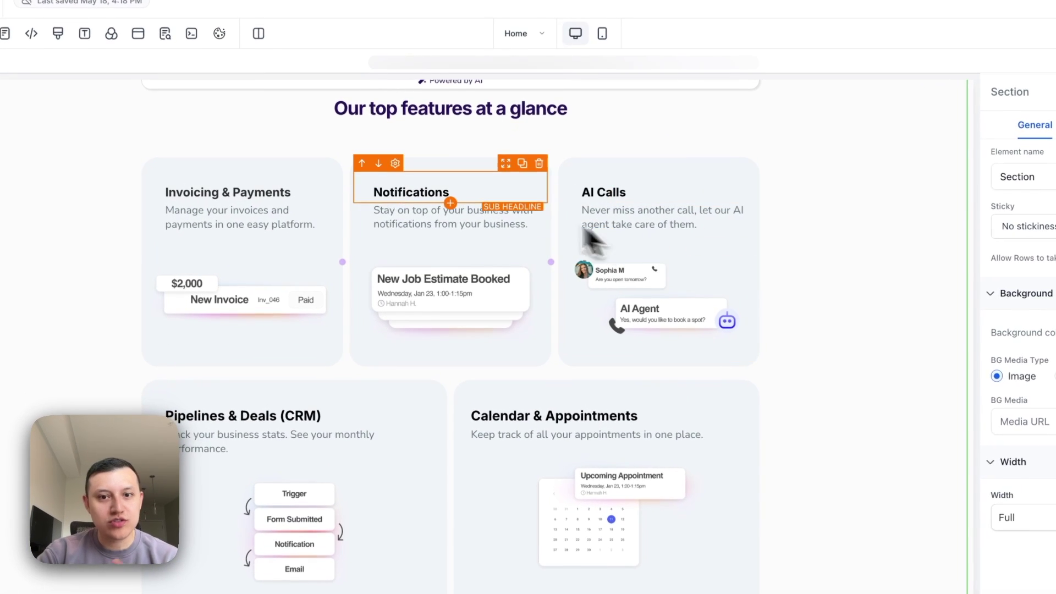
scroll(496, 247, up, 3)
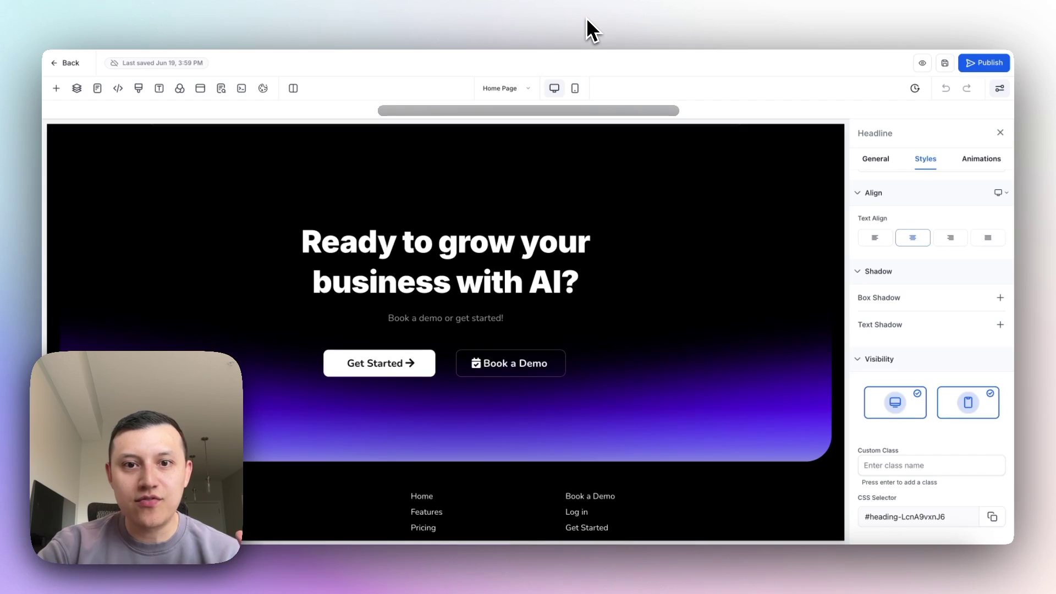
scroll(602, 358, up, 15)
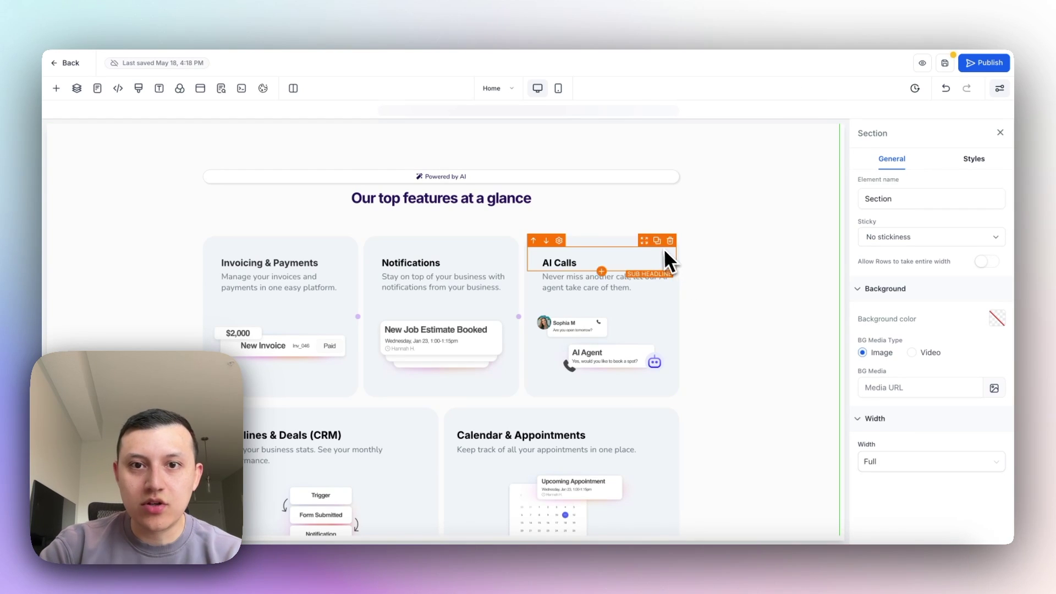
click(620, 240)
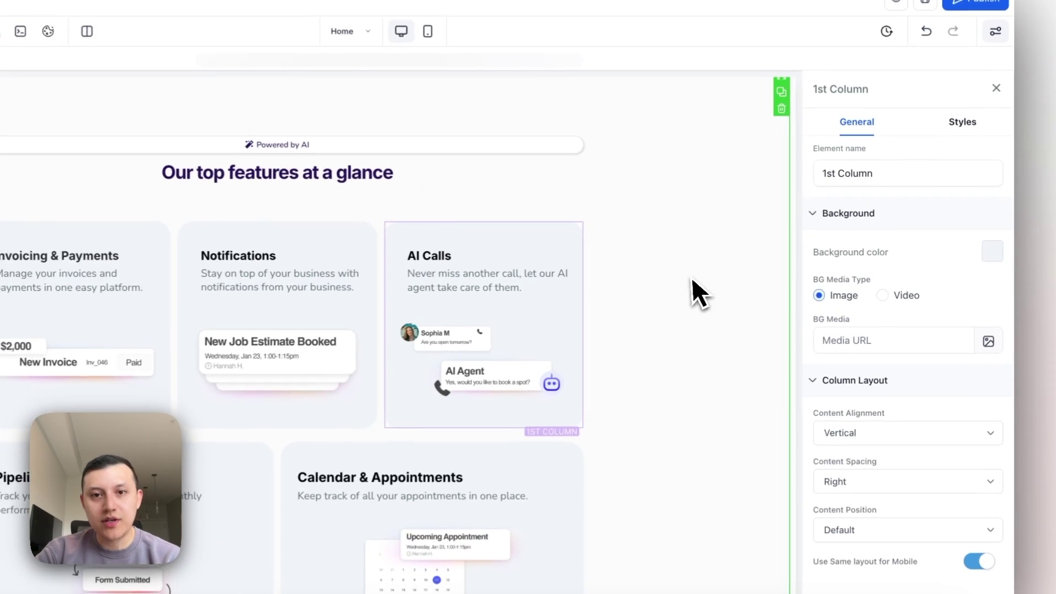
click(602, 352)
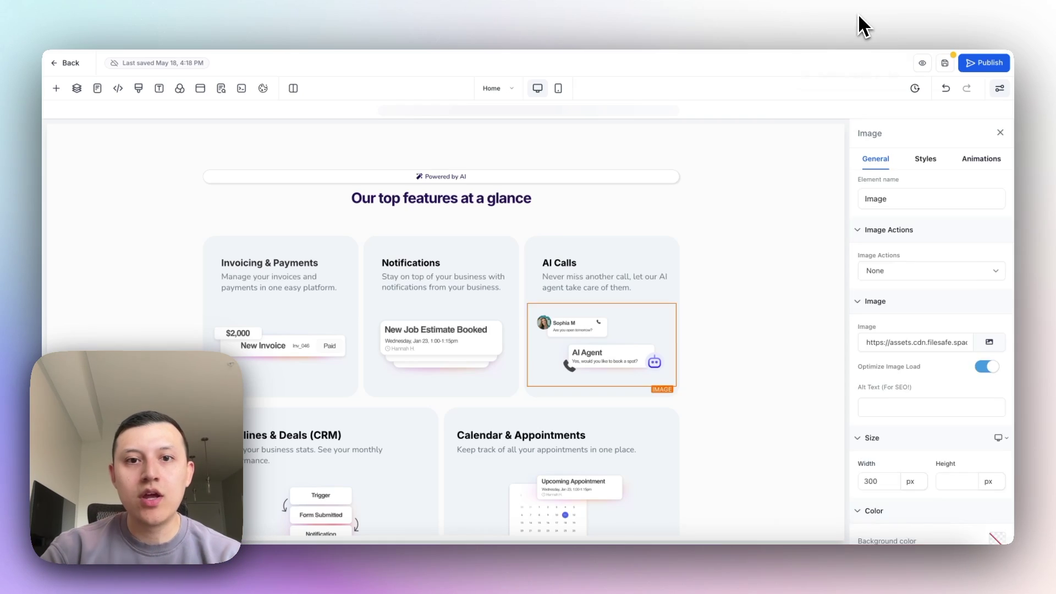
- Select the AI Calls column again and inspect its padding and border styles alongside the other feature cards
click(635, 233)
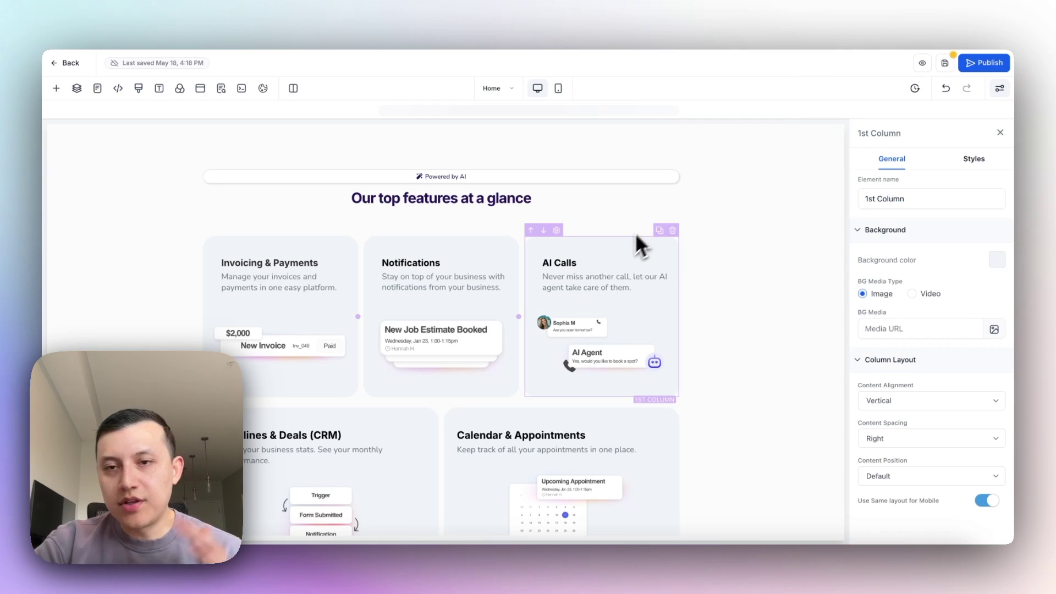
drag(626, 240, 737, 258)
click(974, 161)
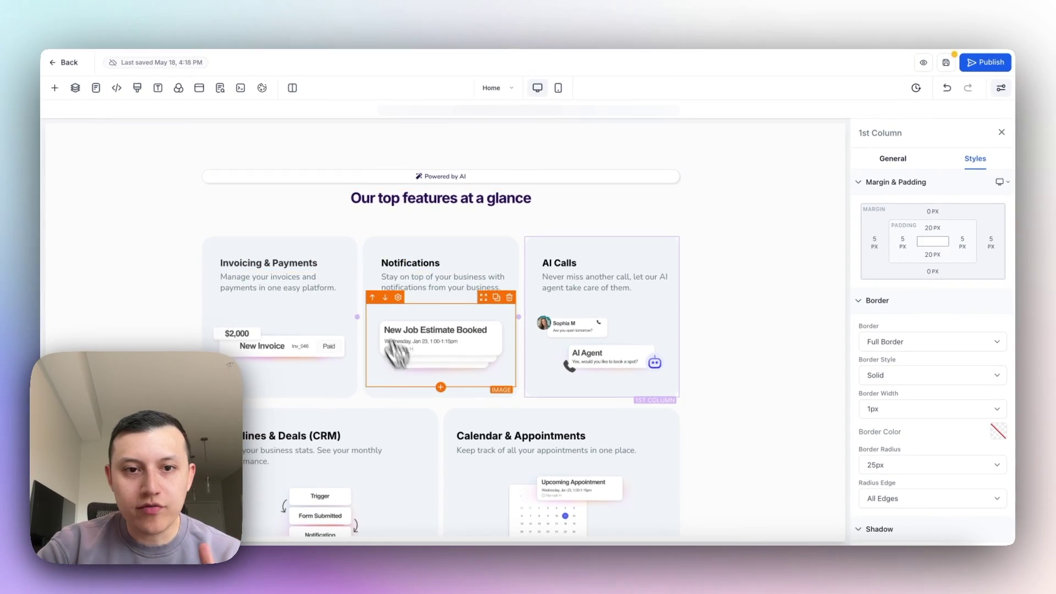
scroll(395, 352, down, 3)
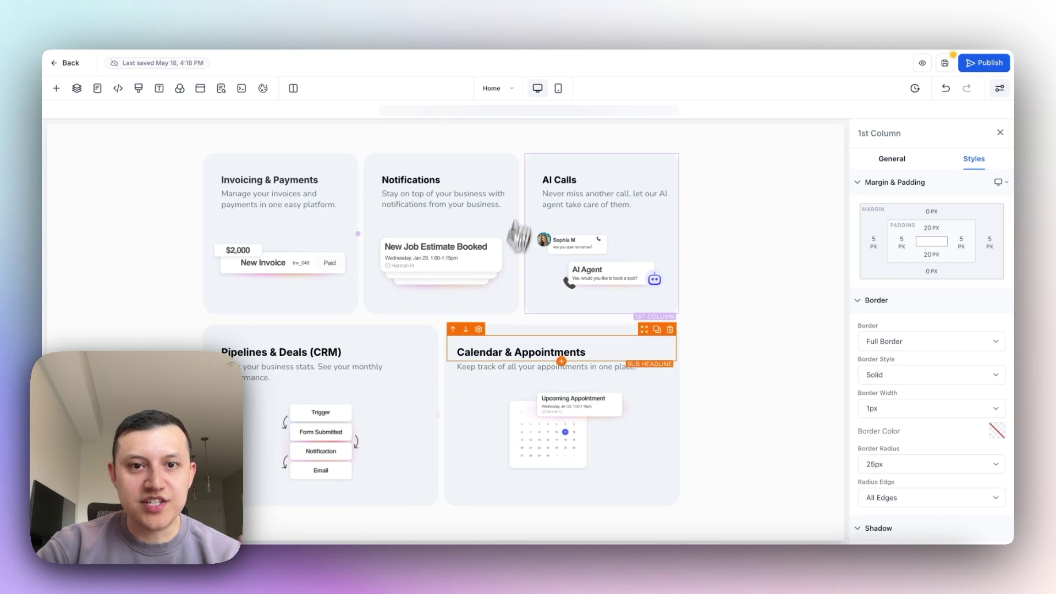
- Review the light template's live page, from the "Ready to grow your business?" section back to the gradient hero and its dashboard image
scroll(960, 222, down, 3)
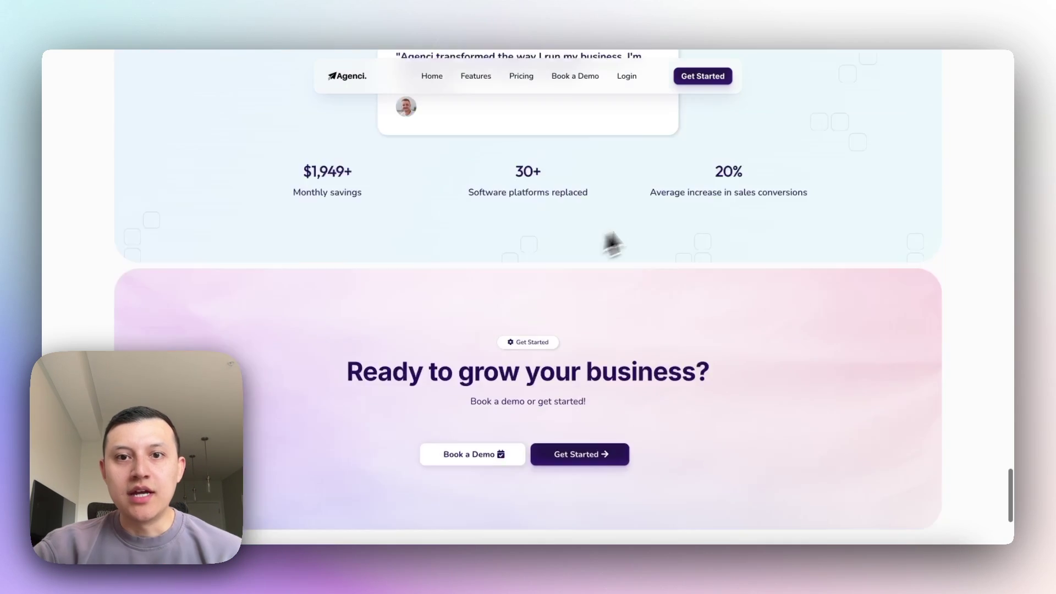
scroll(658, 181, up, 20)
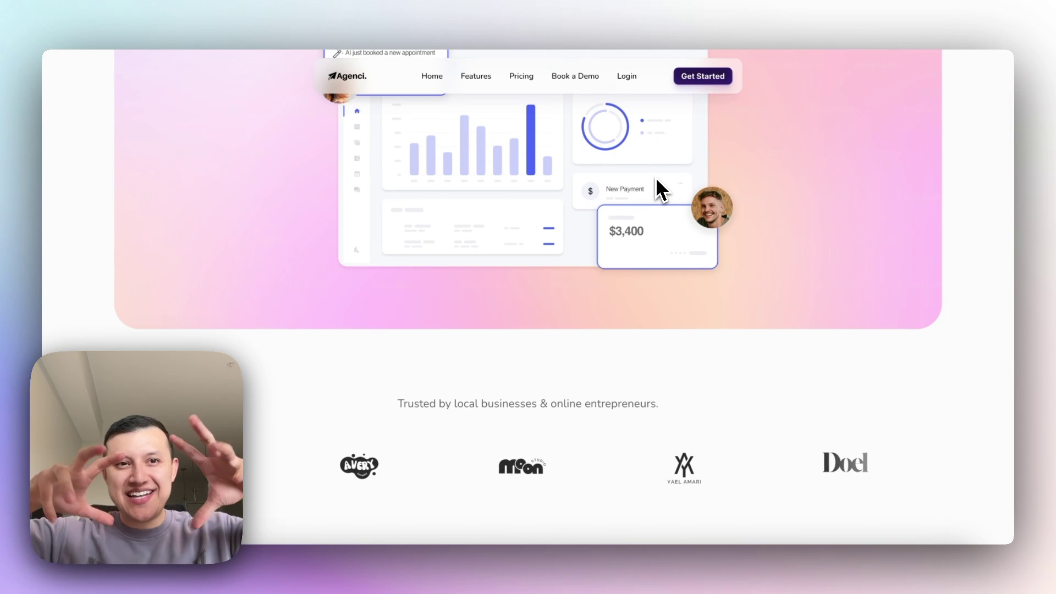
scroll(655, 177, up, 10)
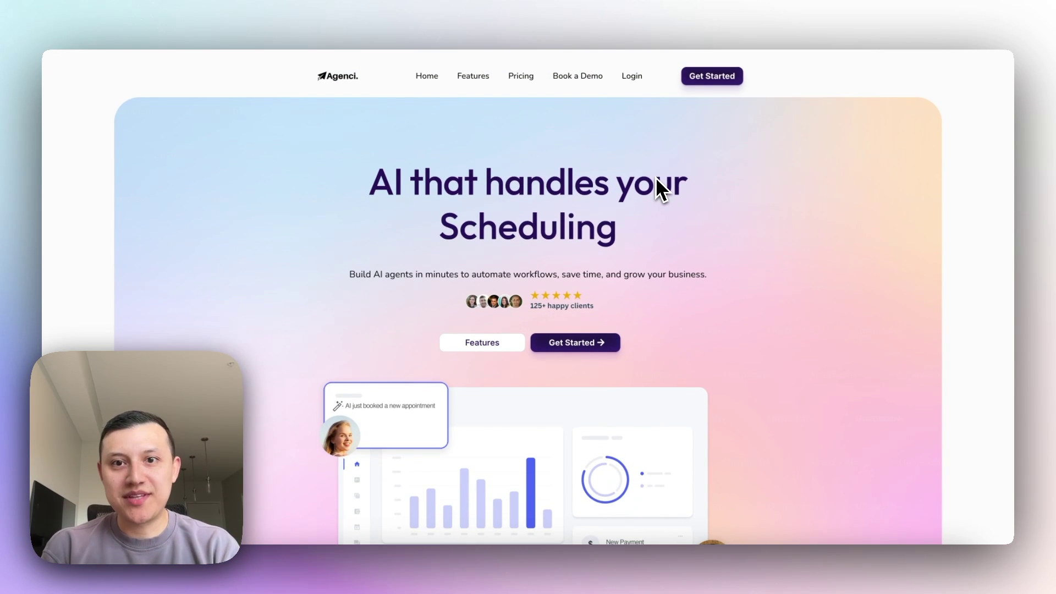
scroll(656, 179, down, 1)
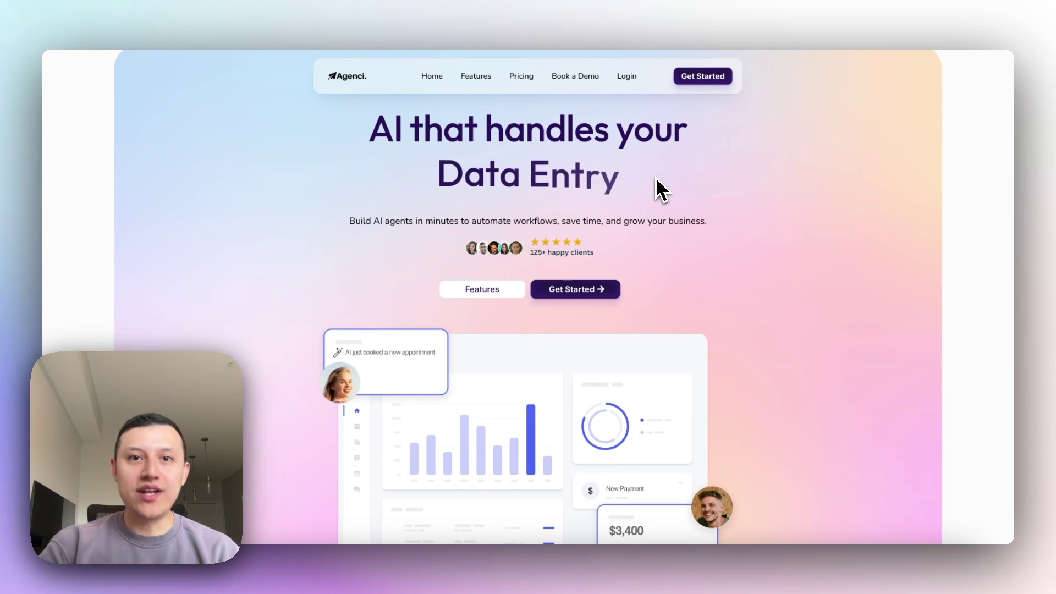
scroll(655, 179, down, 2)
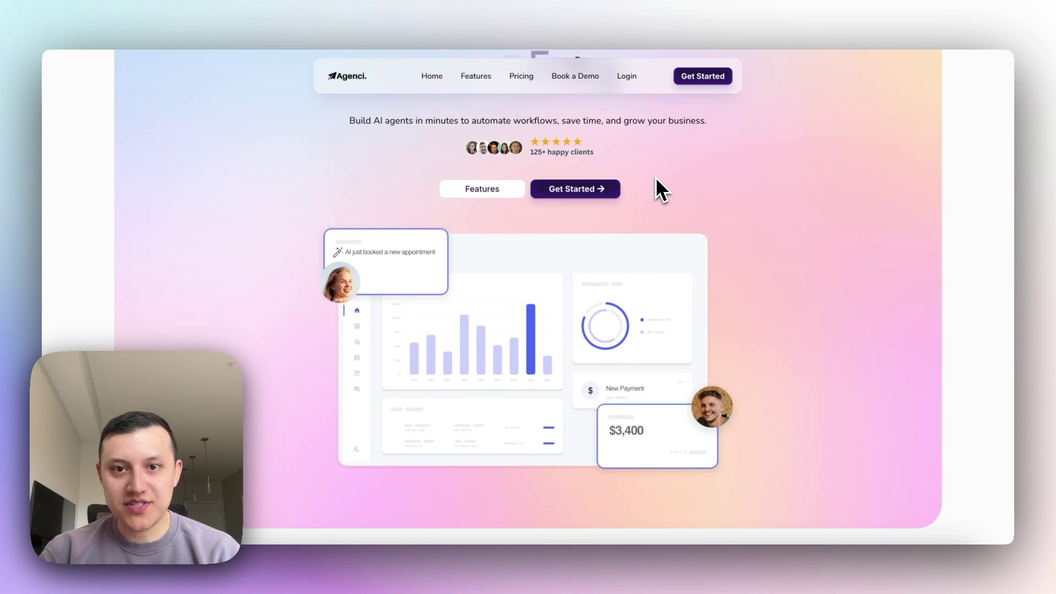
scroll(656, 177, down, 8)
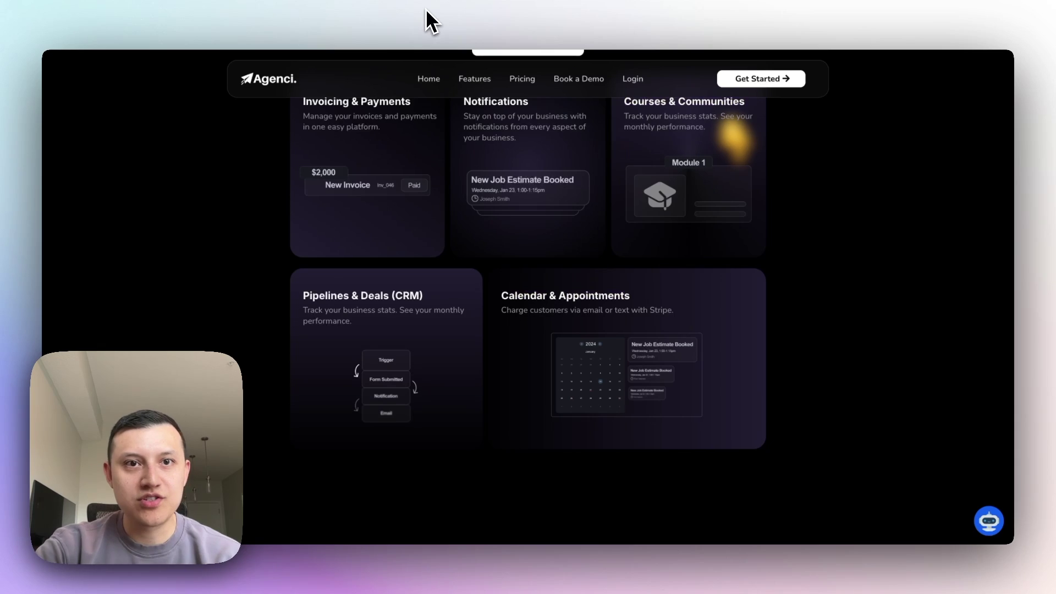
- Review the dark template's live page below its feature cards and return to the "AI that transforms Conversations into sales" hero
scroll(417, 275, down, 5)
scroll(417, 288, down, 5)
scroll(420, 295, up, 15)
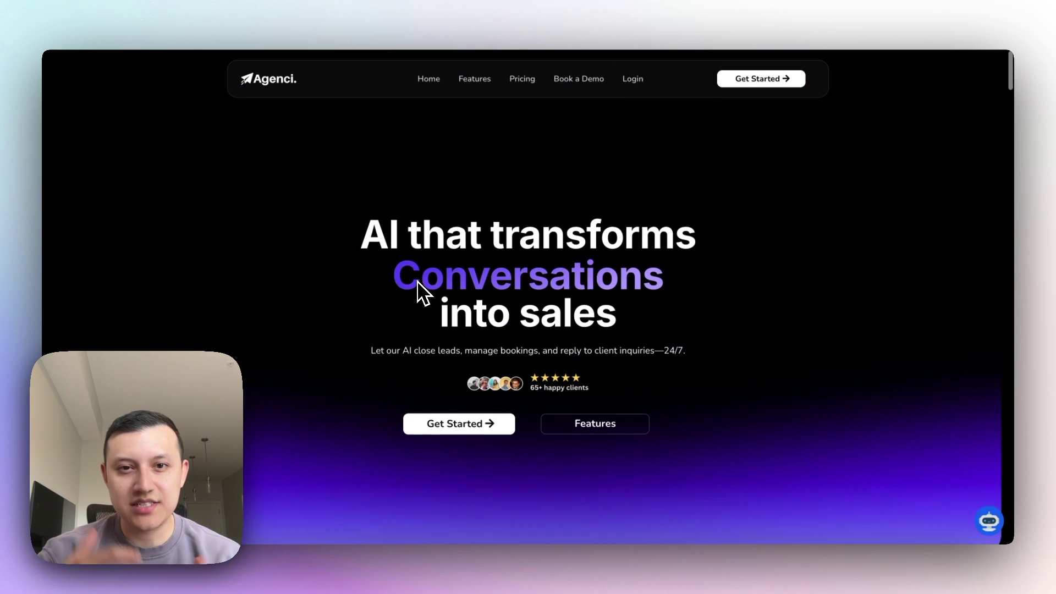